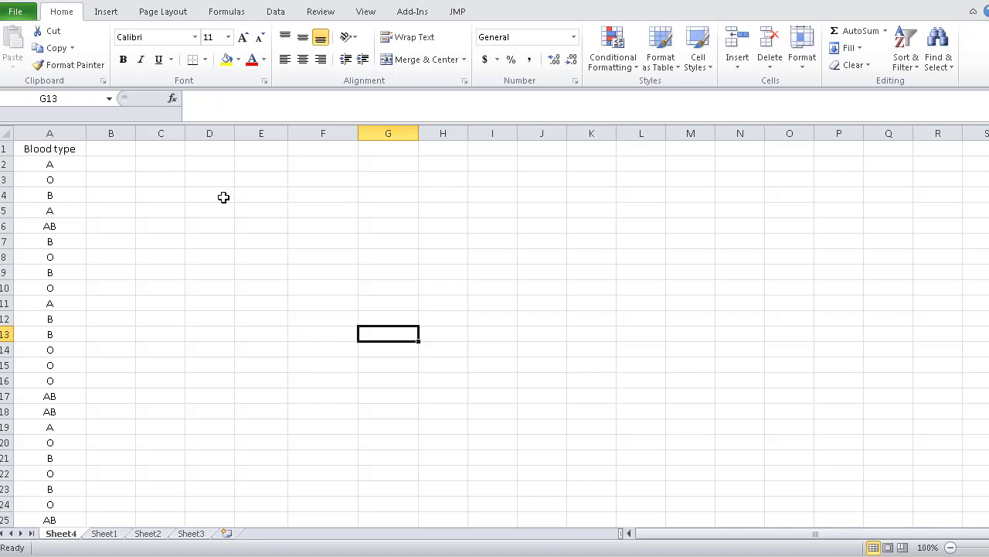
Start a new PivotTable using the blood type data in Sheet4 range A1:A26 as its source
{"action": "left_click", "coordinate": [106, 13]}
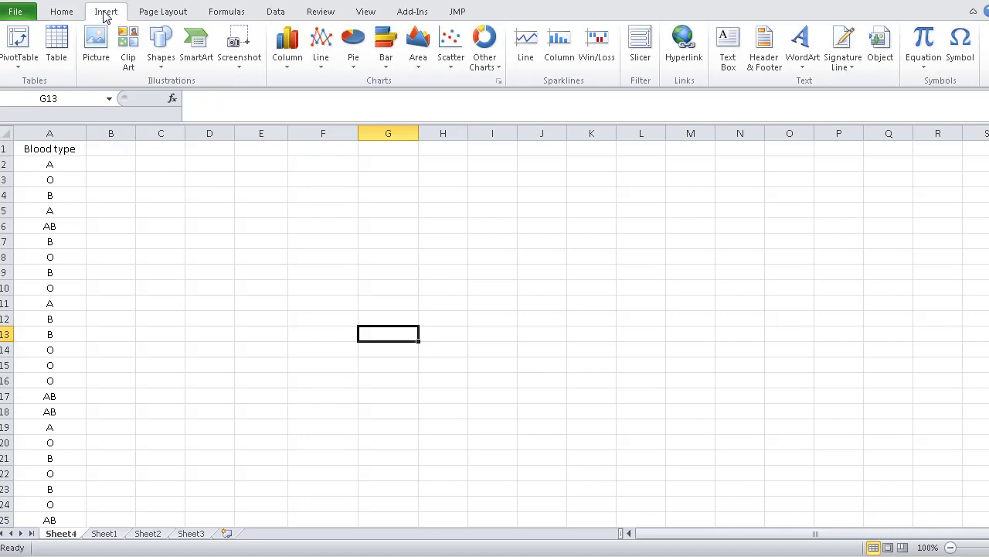
{"action": "left_click", "coordinate": [24, 57]}
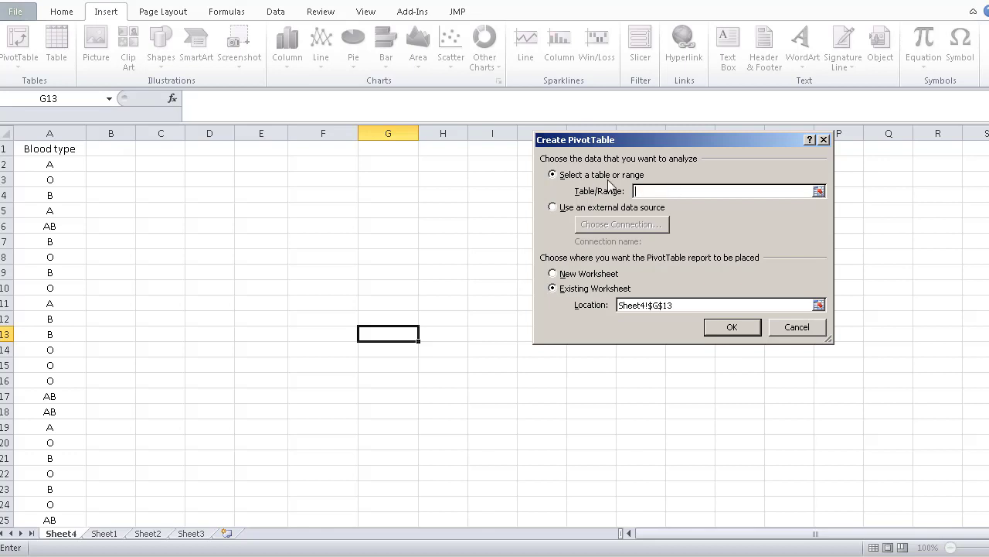
{"action": "left_click", "coordinate": [819, 192]}
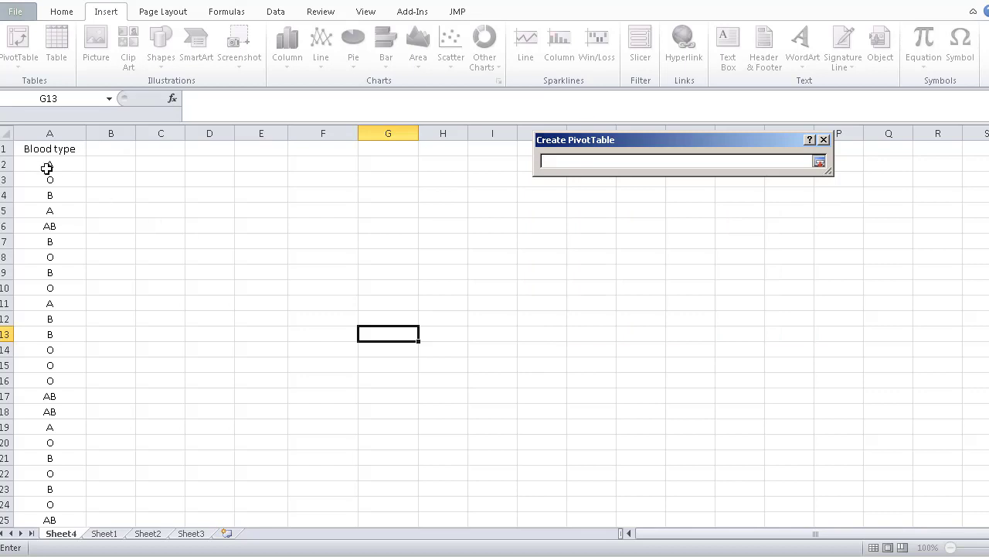
{"action": "left_click_drag", "start_coordinate": [36, 153], "coordinate": [30, 516]}
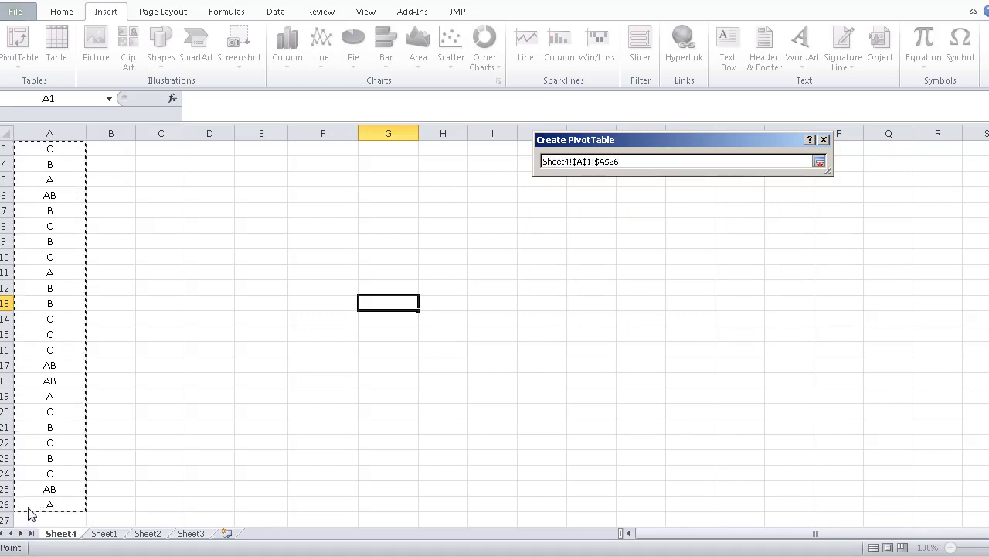
{"action": "left_click", "coordinate": [820, 162]}
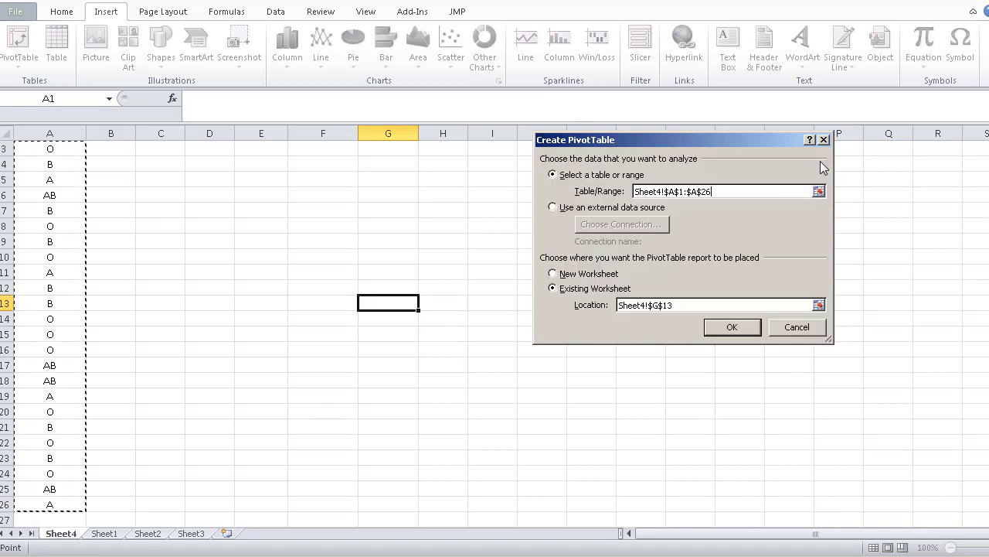
{"action": "left_click", "coordinate": [819, 306]}
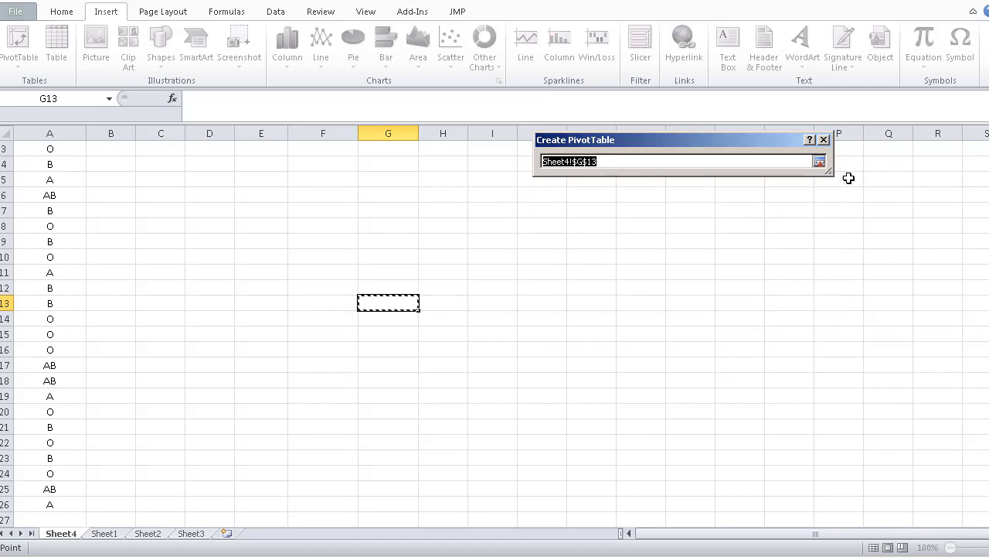
{"action": "left_click", "coordinate": [820, 162]}
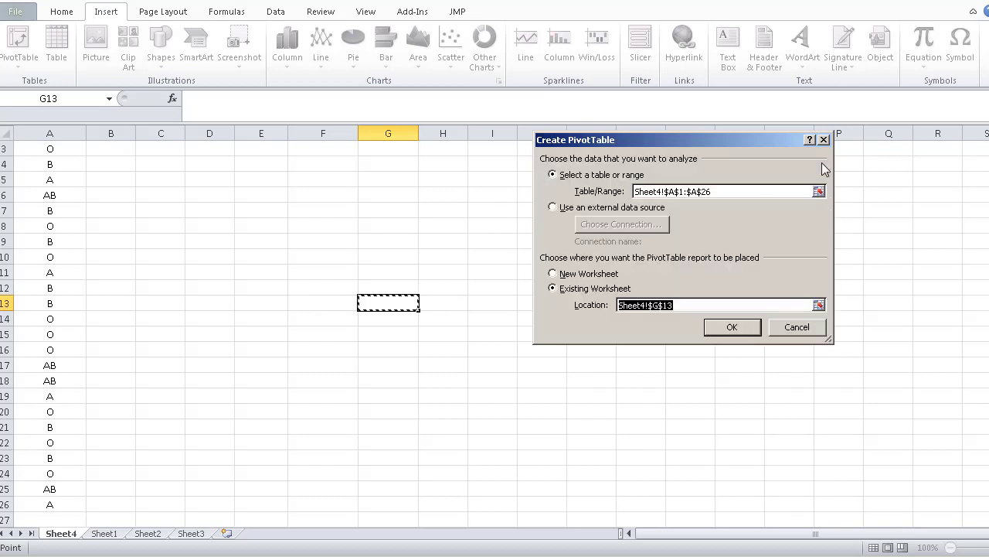
{"action": "left_click", "coordinate": [561, 277]}
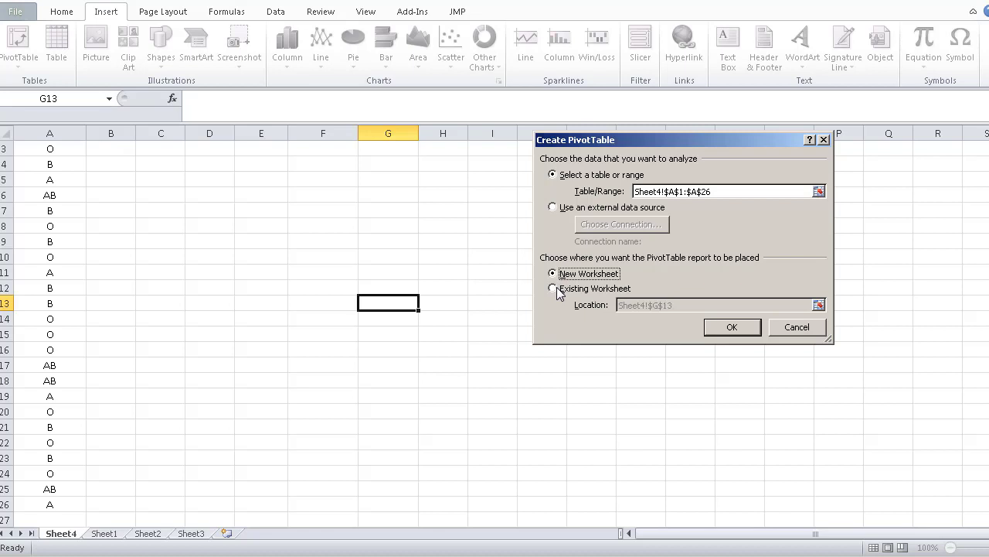
{"action": "left_click", "coordinate": [557, 288]}
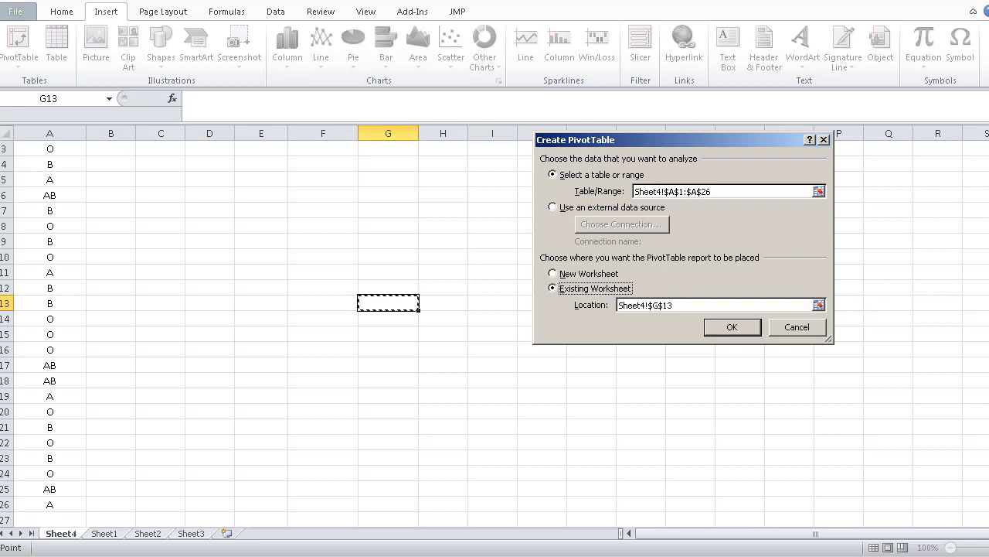
Place the PivotTable on the existing worksheet at cell F4 of Sheet4 and create it
{"action": "left_click_drag", "start_coordinate": [988, 286], "coordinate": [988, 272]}
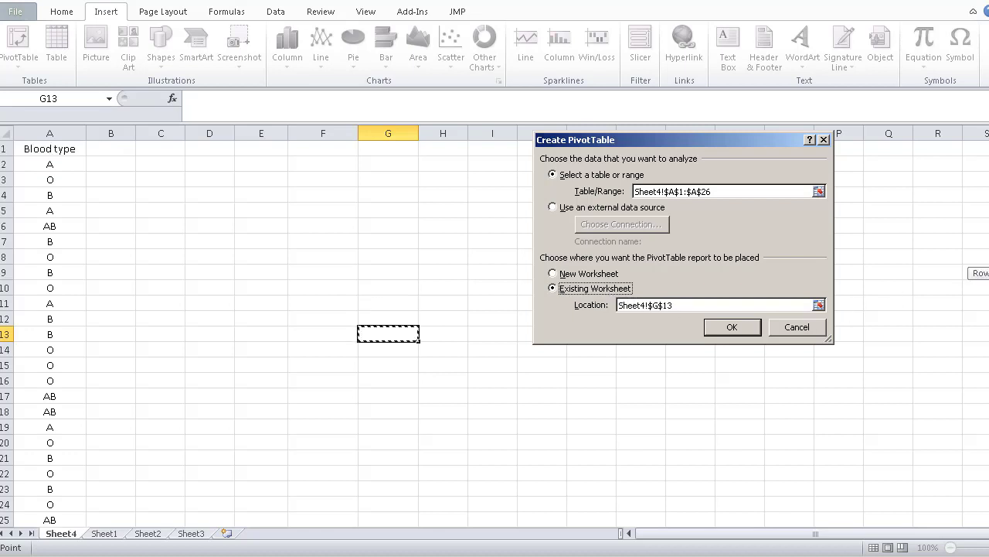
{"action": "left_click", "coordinate": [819, 302]}
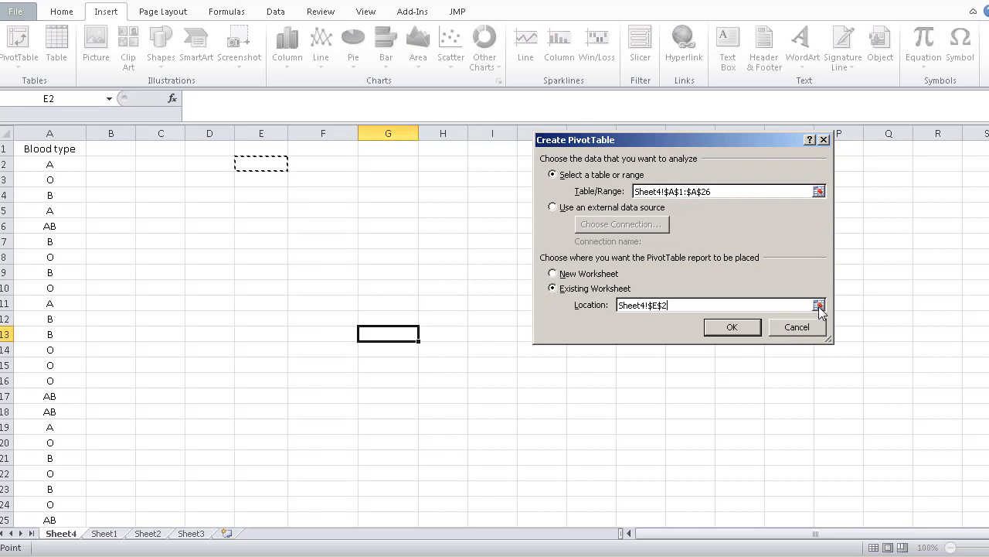
{"action": "left_click", "coordinate": [820, 307]}
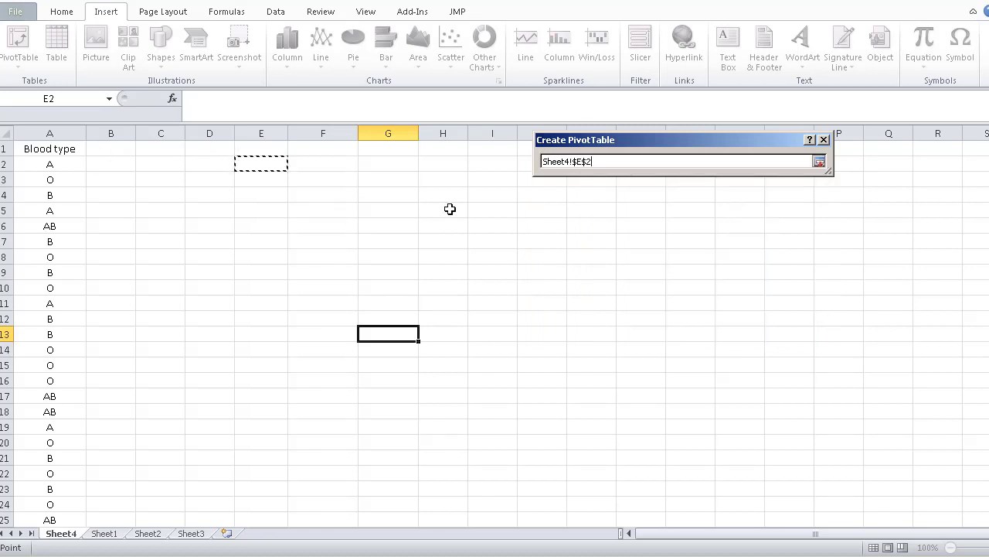
{"action": "left_click", "coordinate": [319, 194]}
{"action": "left_click", "coordinate": [820, 162]}
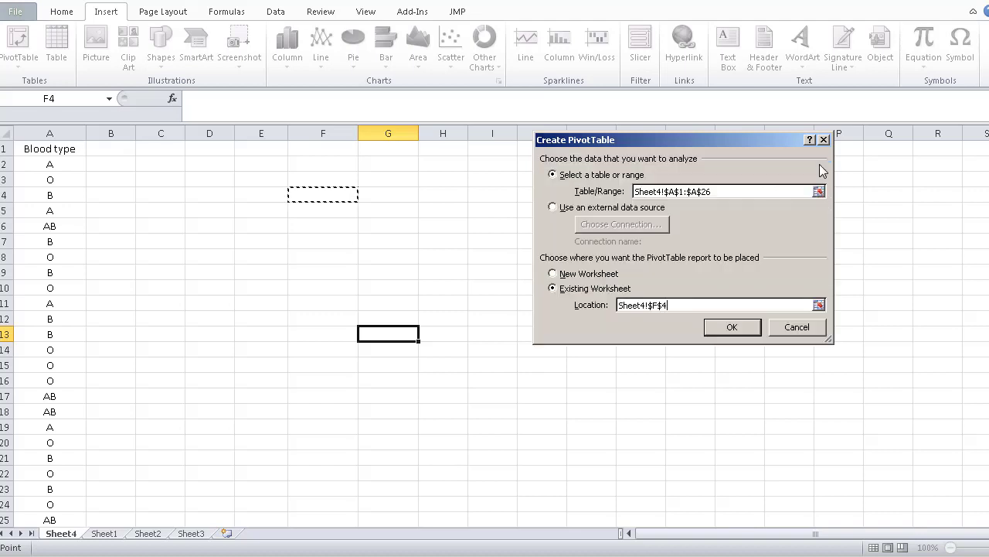
{"action": "left_click", "coordinate": [732, 328]}
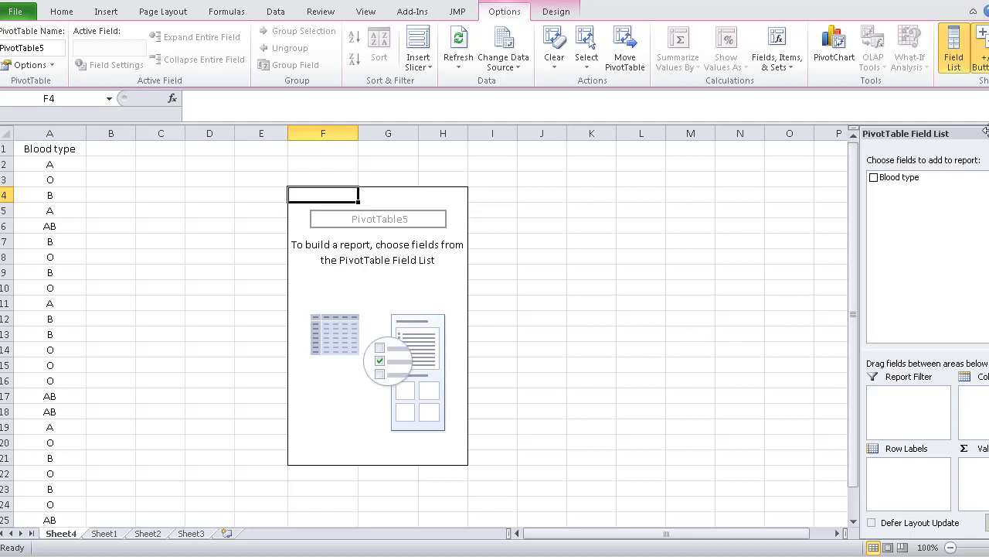
Add the Blood type field to the PivotTable as row labels and as values summarized by Count
{"action": "left_click", "coordinate": [874, 178]}
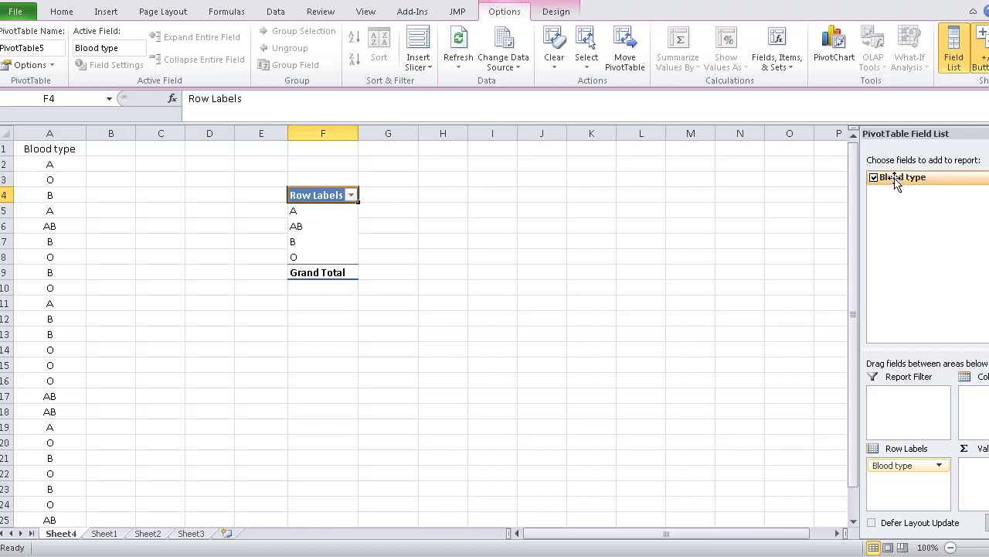
{"action": "left_click_drag", "start_coordinate": [895, 180], "coordinate": [978, 469]}
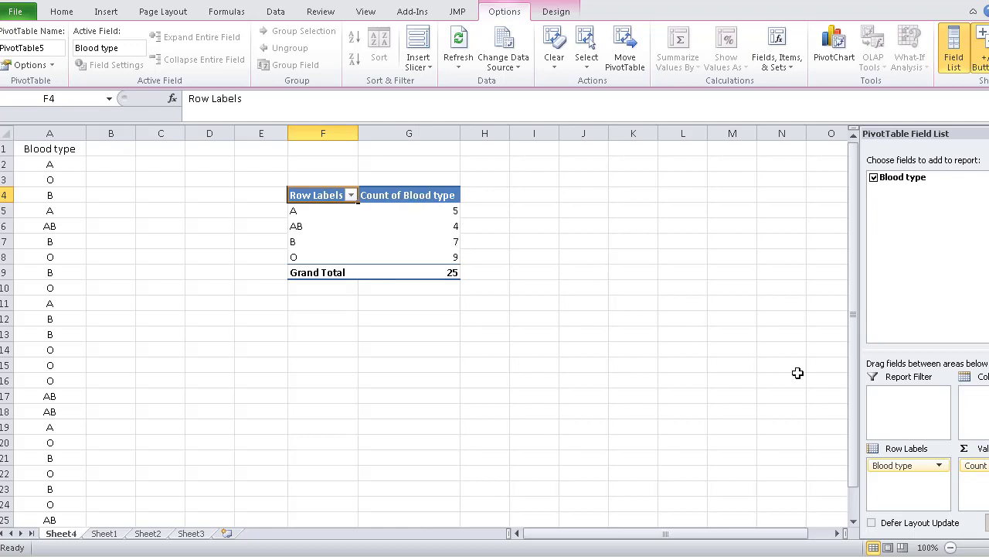
{"action": "left_click", "coordinate": [975, 465]}
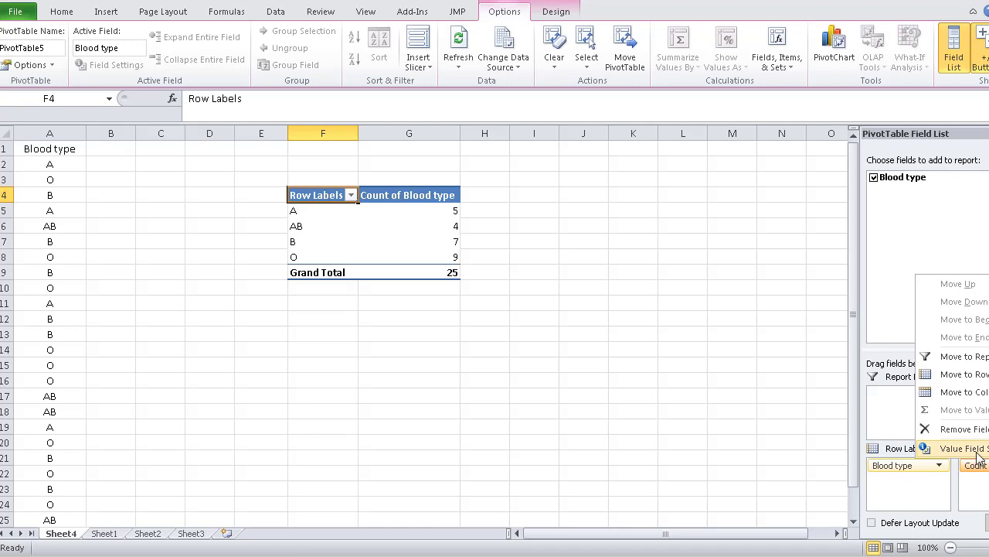
{"action": "left_click", "coordinate": [977, 455]}
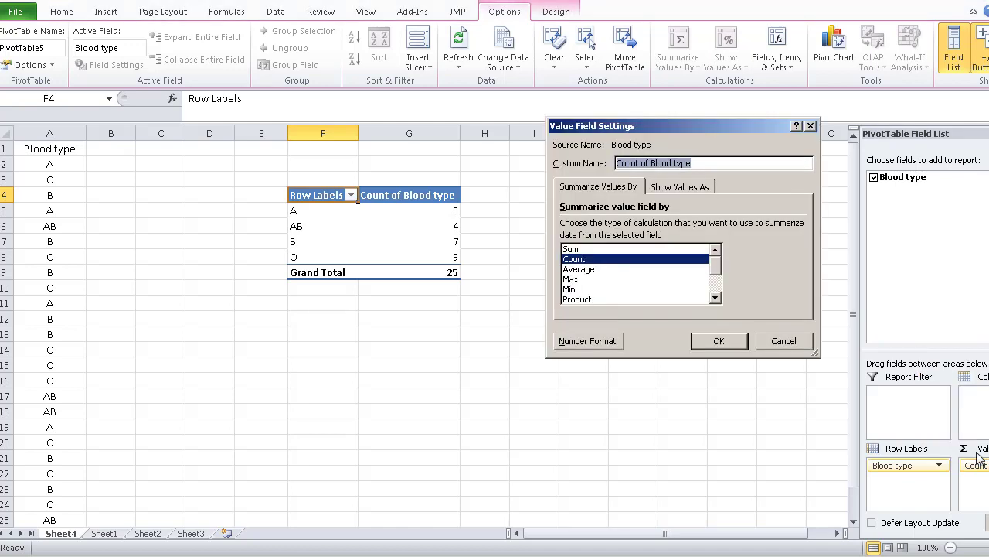
{"action": "left_click", "coordinate": [576, 250]}
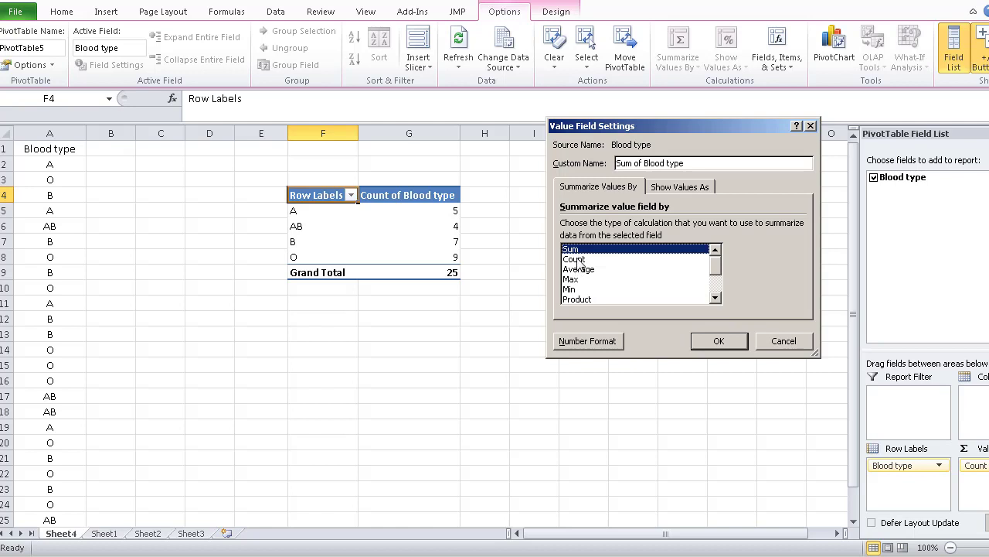
{"action": "left_click", "coordinate": [581, 260]}
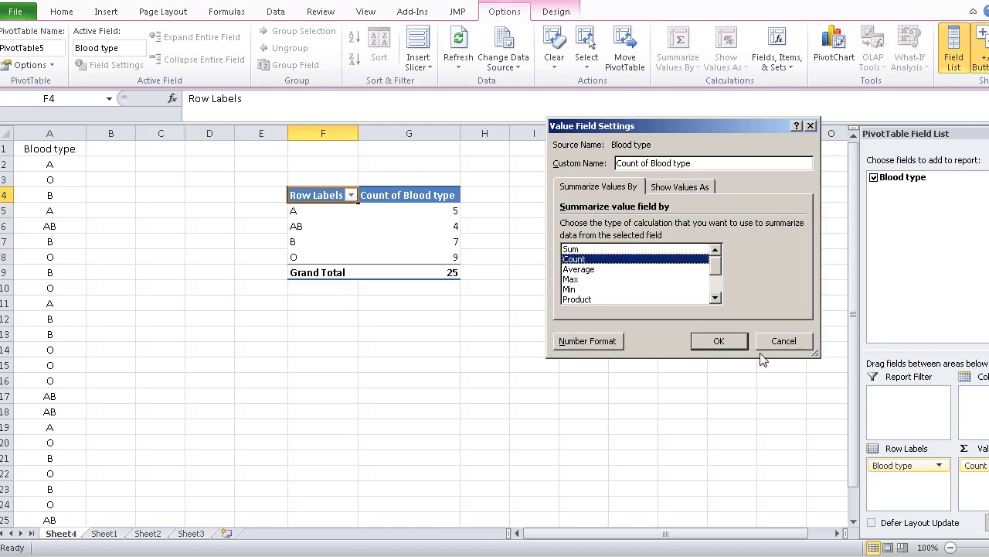
{"action": "left_click", "coordinate": [727, 341]}
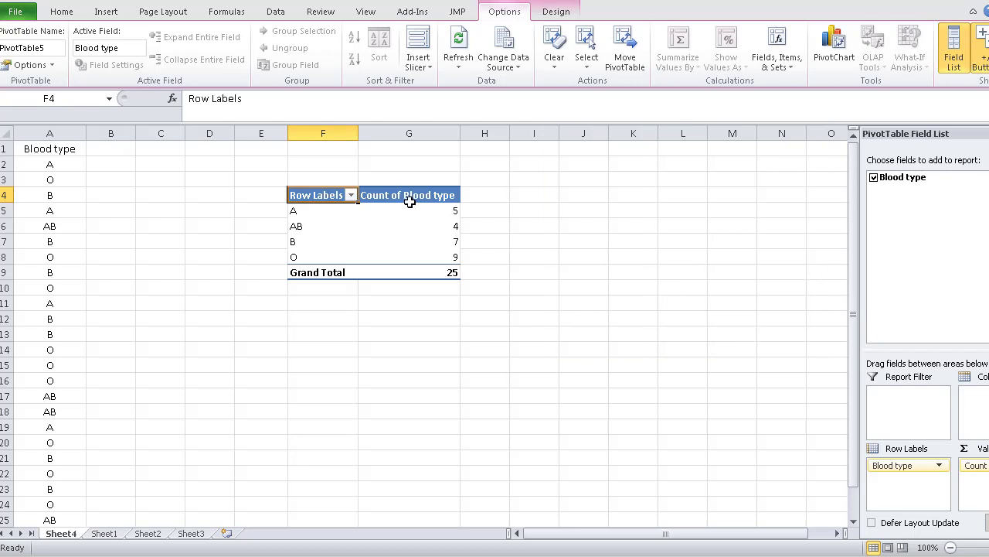
Rename the PivotTable's count column header in G4 to "Frequency"
{"action": "mouse_move", "coordinate": [425, 257]}
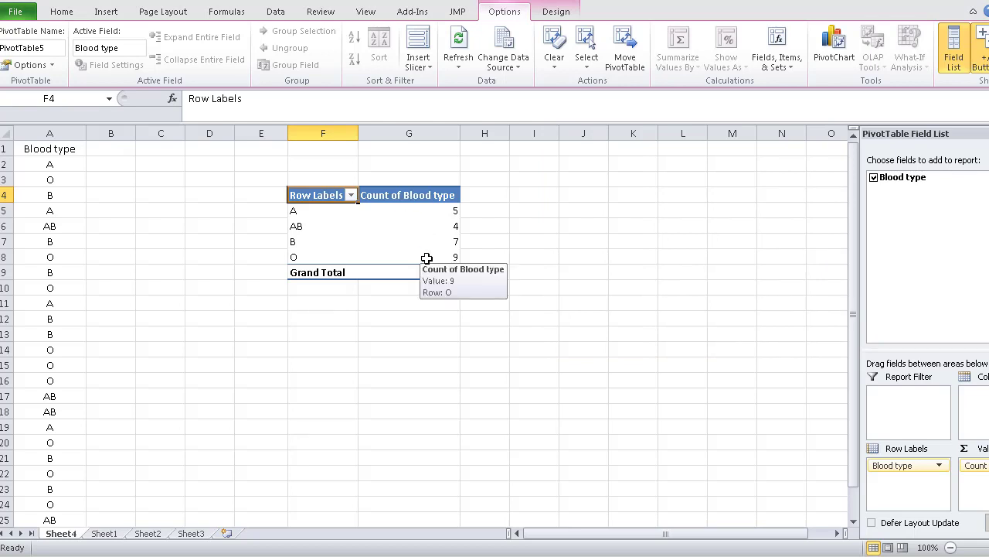
{"action": "left_click", "coordinate": [416, 198]}
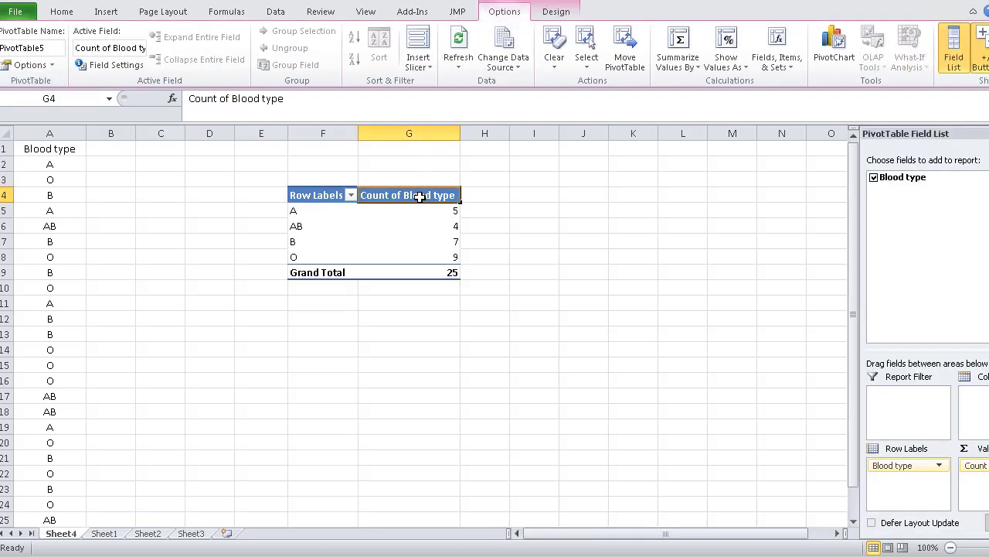
{"action": "left_click", "coordinate": [286, 99]}
{"action": "left_click_drag", "start_coordinate": [211, 94], "coordinate": [185, 98]}
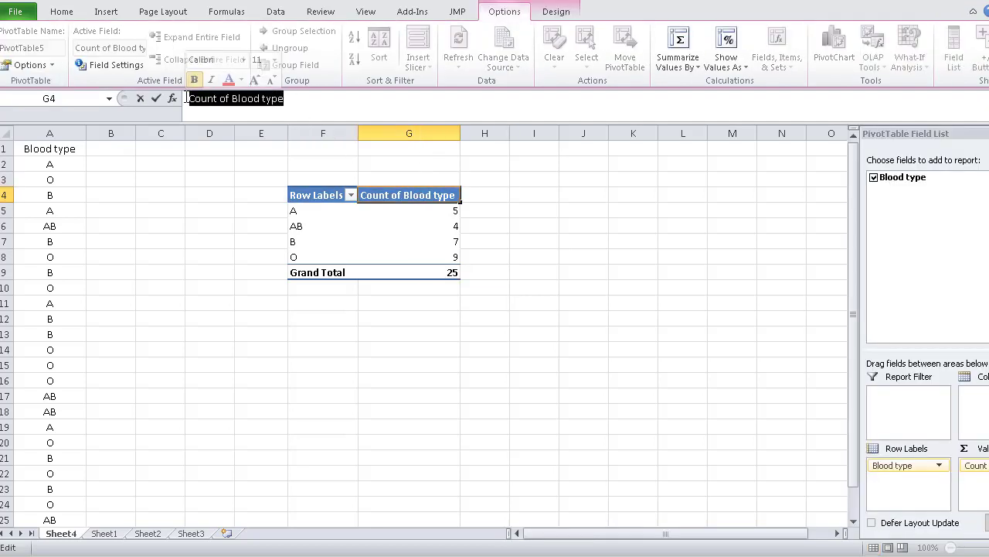
{"action": "type", "text": "F"}
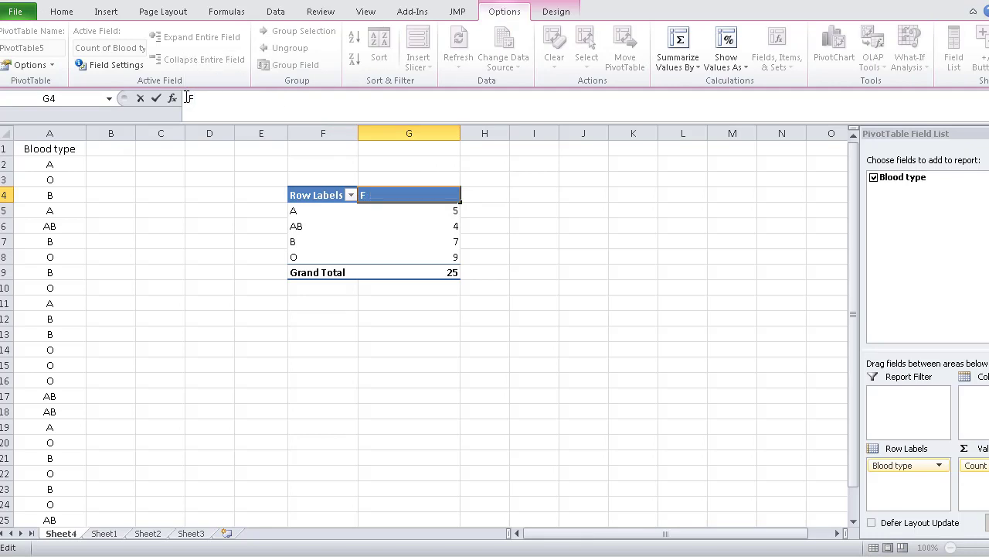
{"action": "type", "text": "requency"}
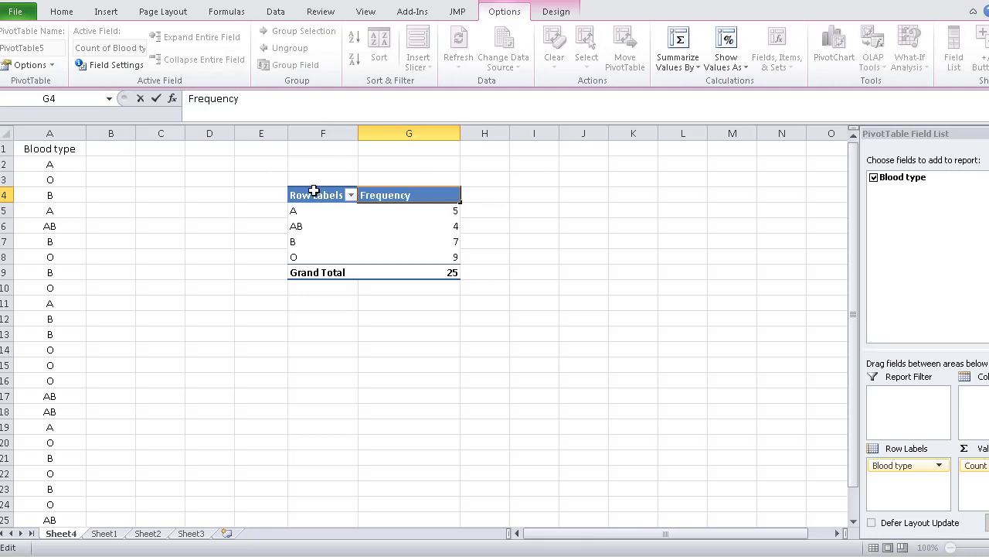
Rename the PivotTable's row labels header in F4 to "Blood Type"
{"action": "left_click", "coordinate": [314, 192]}
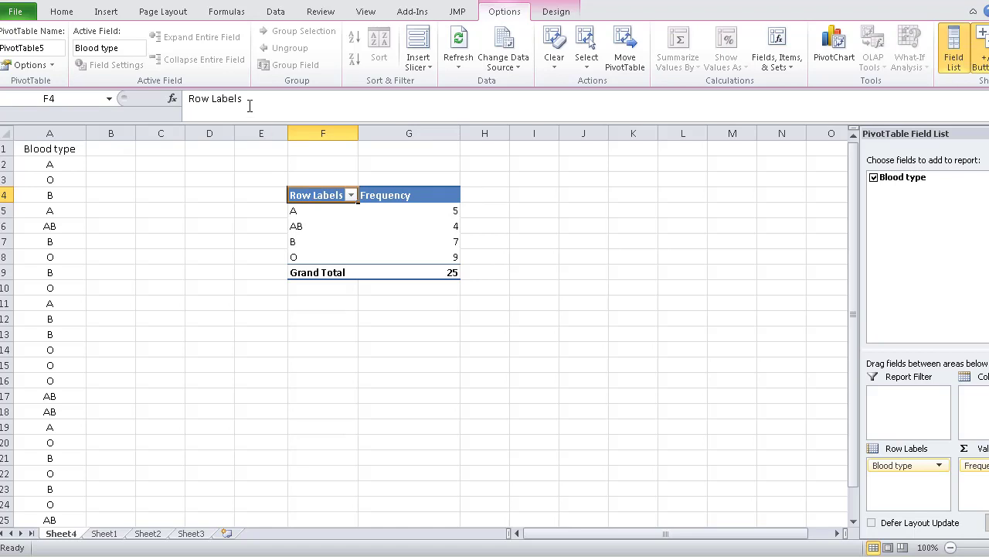
{"action": "left_click_drag", "start_coordinate": [249, 101], "coordinate": [171, 103]}
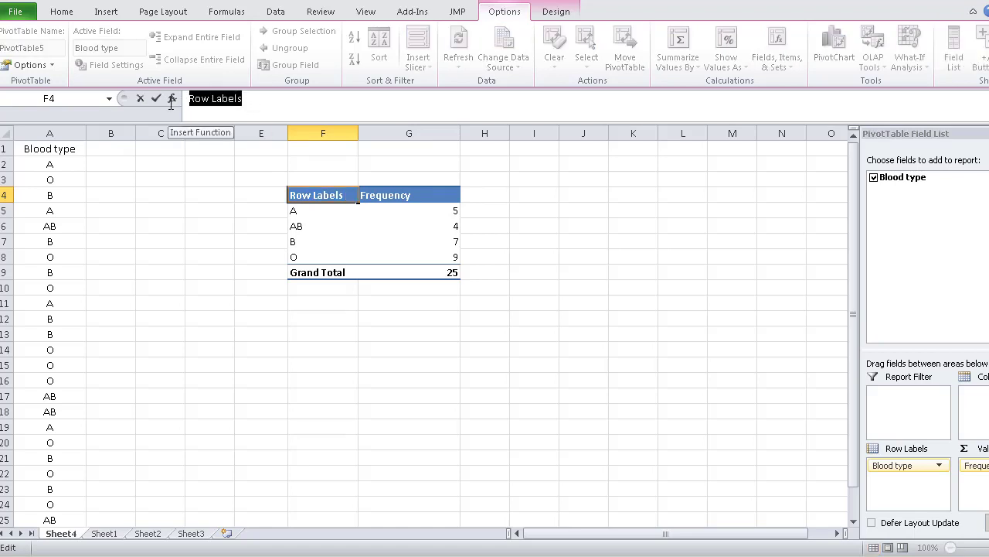
{"action": "type", "text": "Blood "}
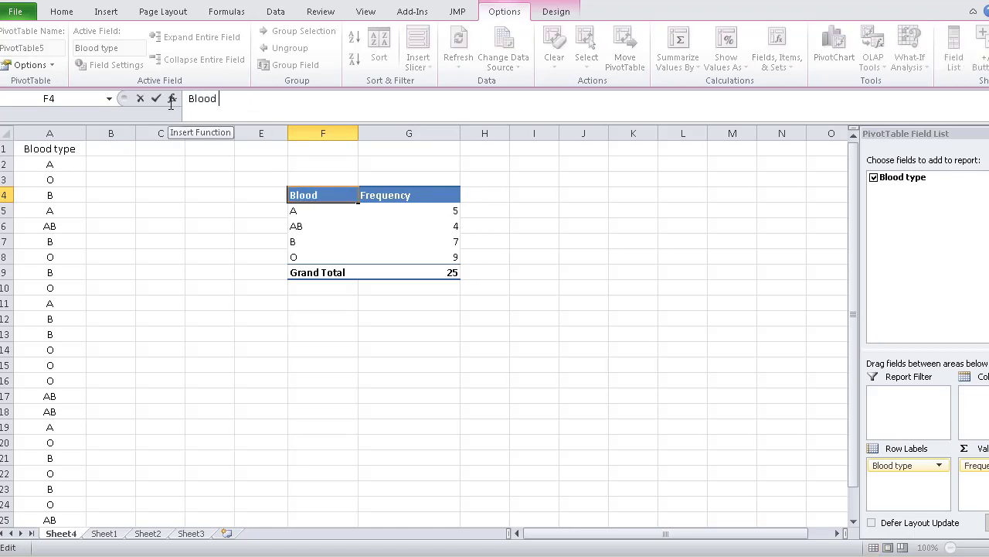
{"action": "type", "text": "Type"}
{"action": "left_click", "coordinate": [489, 211]}
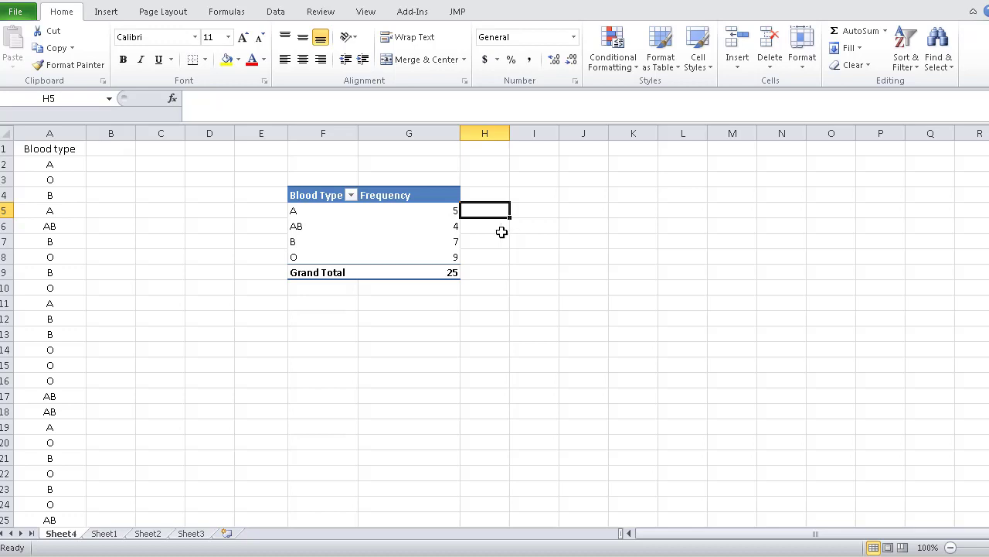
Add the Blood type field to the PivotTable values a second time, beside the Frequency column
{"action": "left_click", "coordinate": [437, 196]}
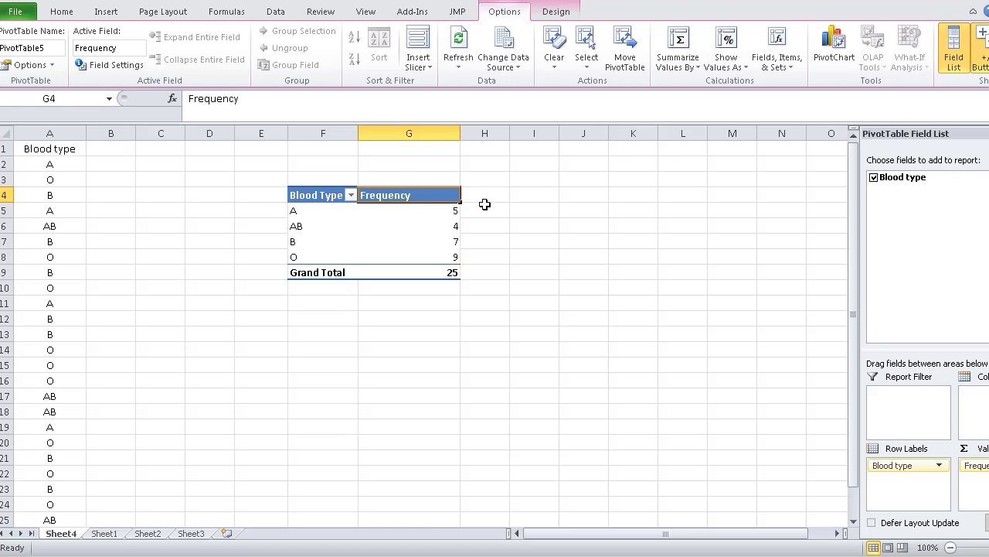
{"action": "left_click", "coordinate": [431, 211]}
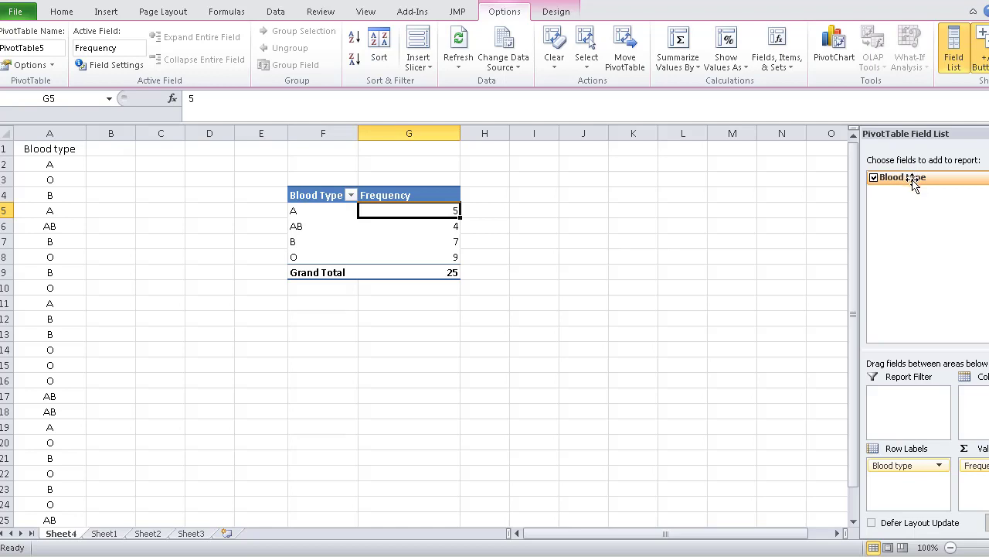
{"action": "left_click_drag", "start_coordinate": [915, 180], "coordinate": [986, 481]}
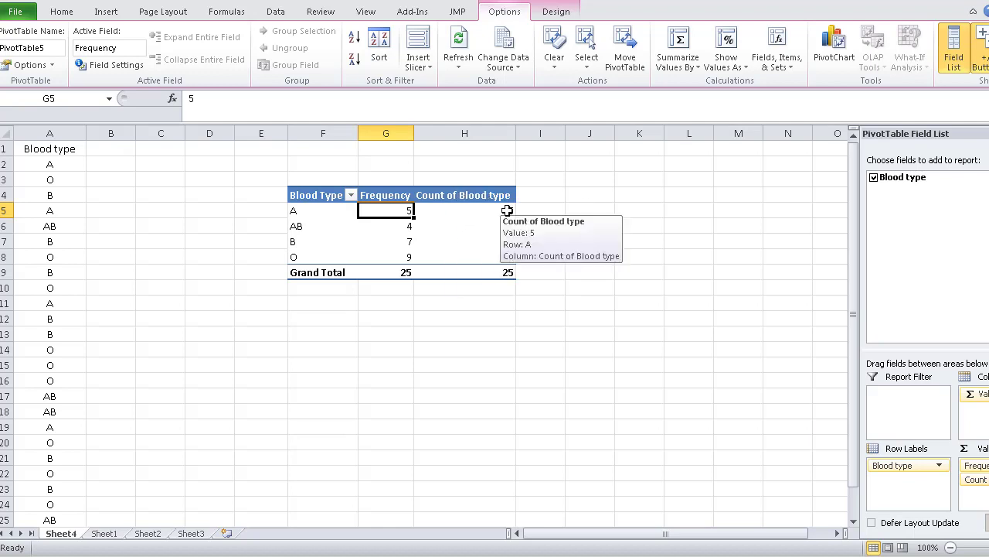
Show the second Blood type count column's values as % of Grand Total
{"action": "right_click", "coordinate": [507, 210]}
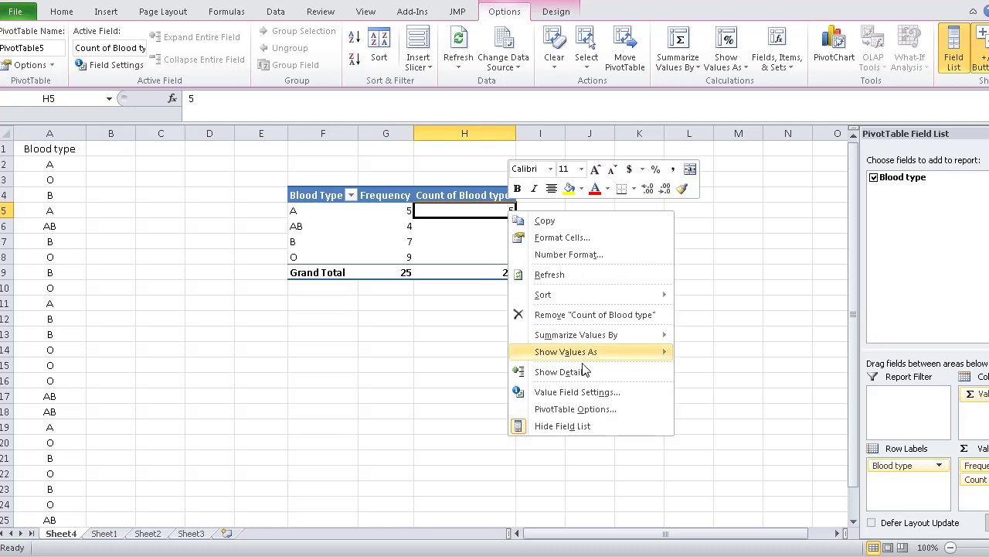
{"action": "mouse_move", "coordinate": [593, 356]}
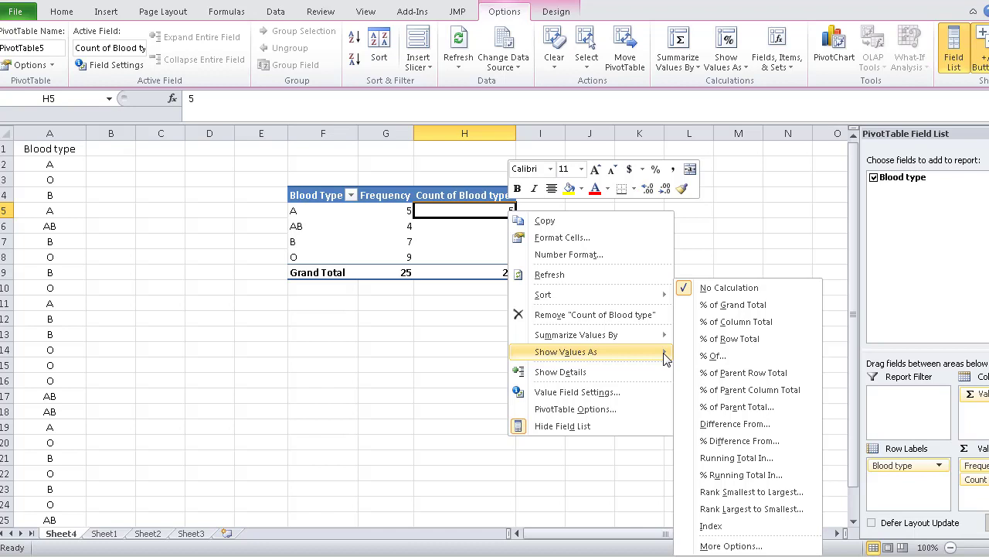
{"action": "left_click", "coordinate": [734, 310]}
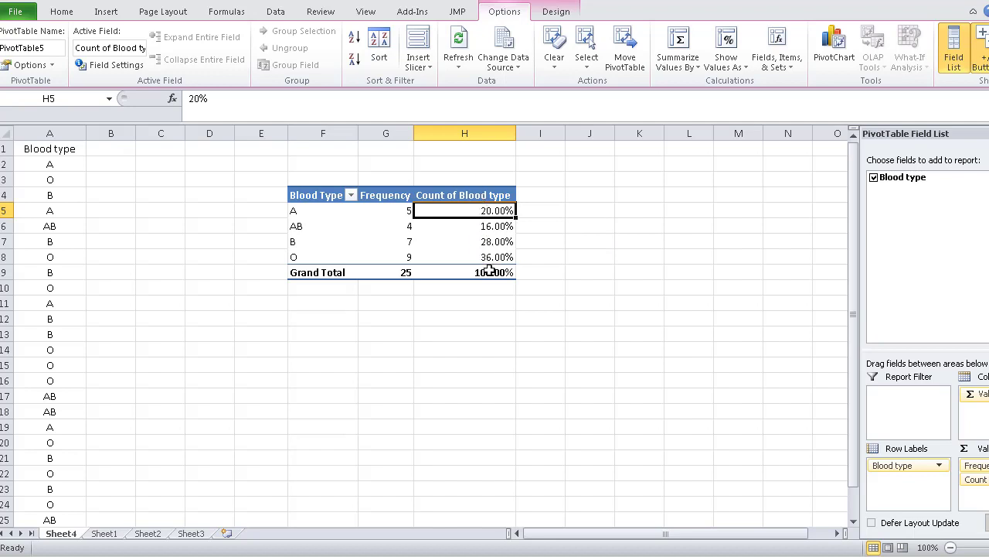
{"action": "mouse_move", "coordinate": [469, 267]}
{"action": "mouse_move", "coordinate": [406, 273]}
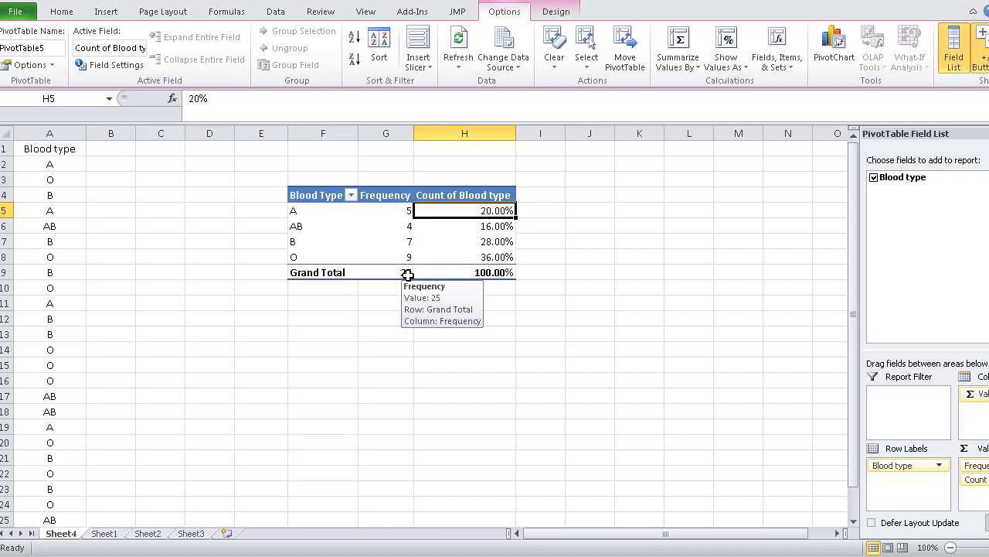
Rename the PivotTable's percentage column header in H4 to "Percentage Relative Frq" and widen column H to fit it
{"action": "mouse_move", "coordinate": [407, 223]}
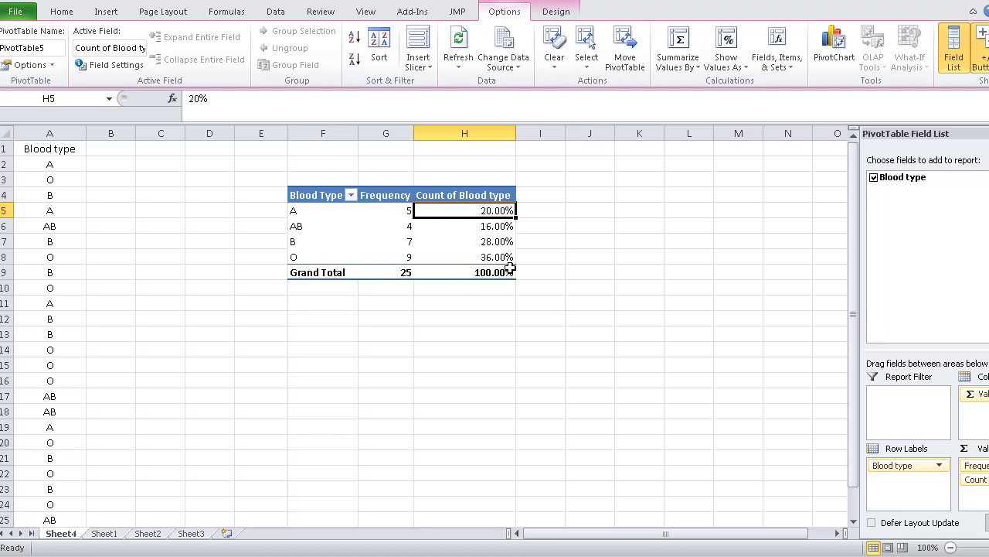
{"action": "mouse_move", "coordinate": [511, 267]}
{"action": "left_click", "coordinate": [476, 195]}
{"action": "double_click", "coordinate": [476, 195]}
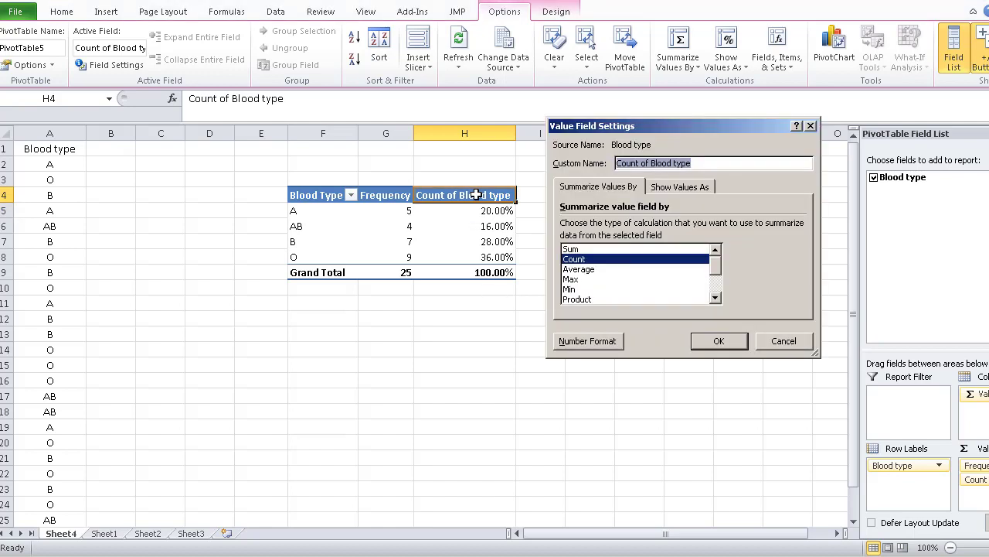
{"action": "left_click", "coordinate": [783, 341]}
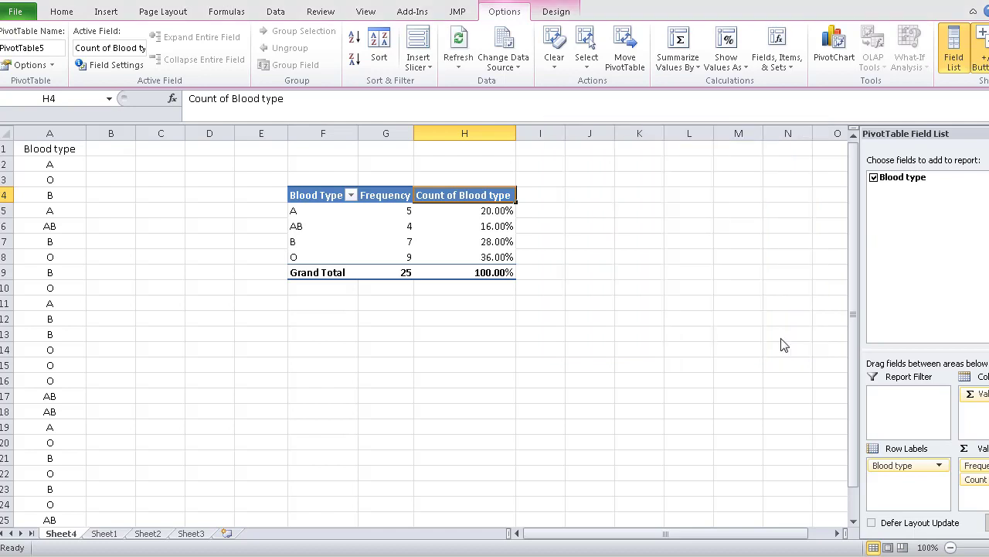
{"action": "left_click_drag", "start_coordinate": [296, 98], "coordinate": [173, 98]}
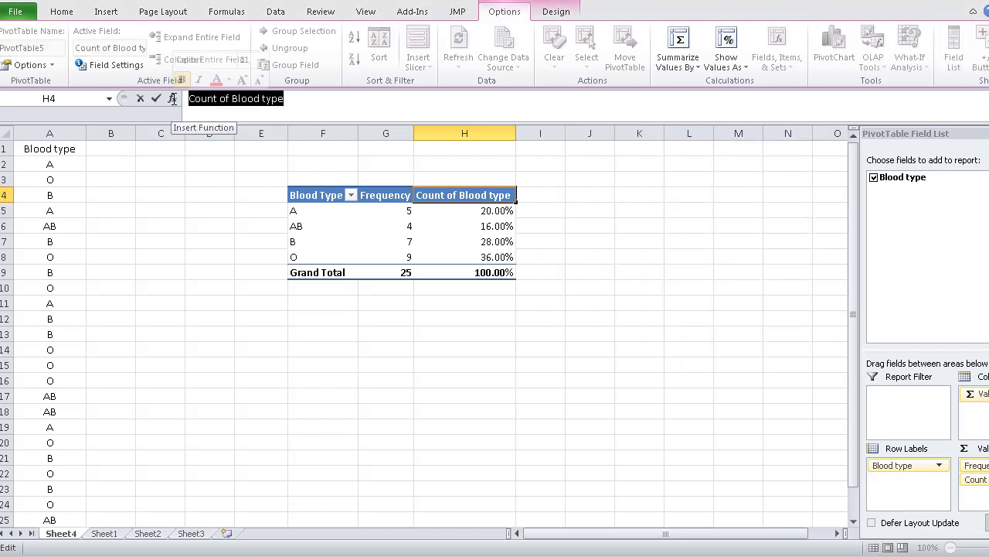
{"action": "type", "text": "Rel"}
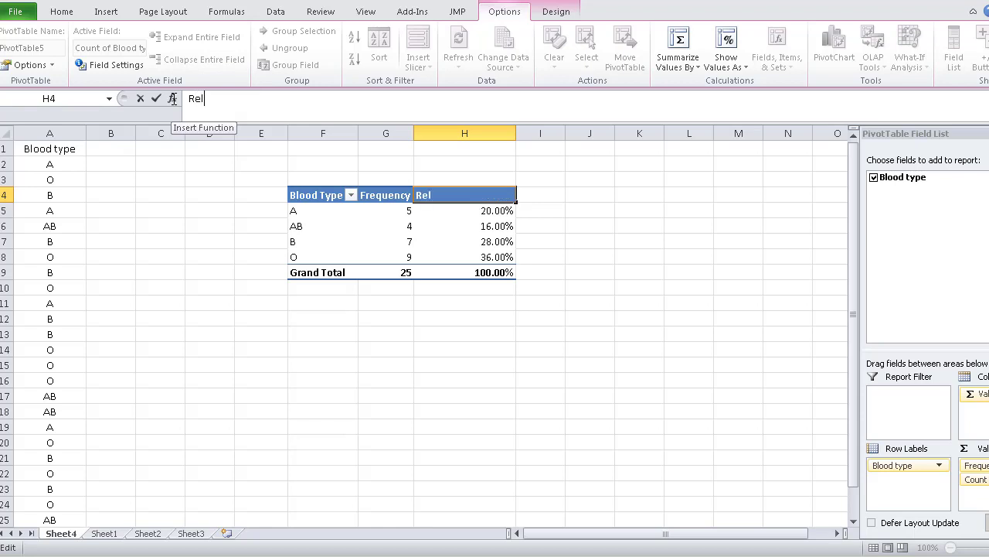
{"action": "type", "text": "ative Frq"}
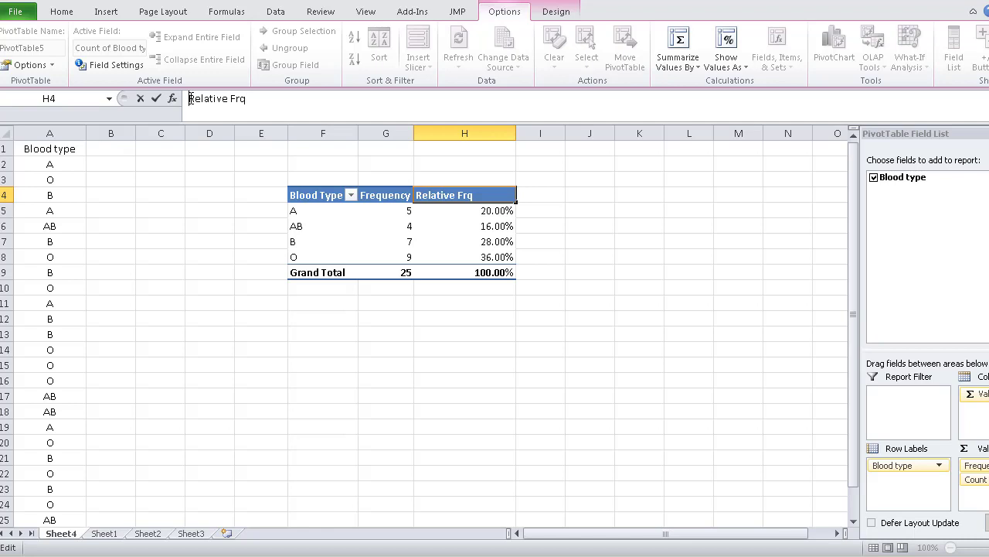
{"action": "type", "text": "Percentage"}
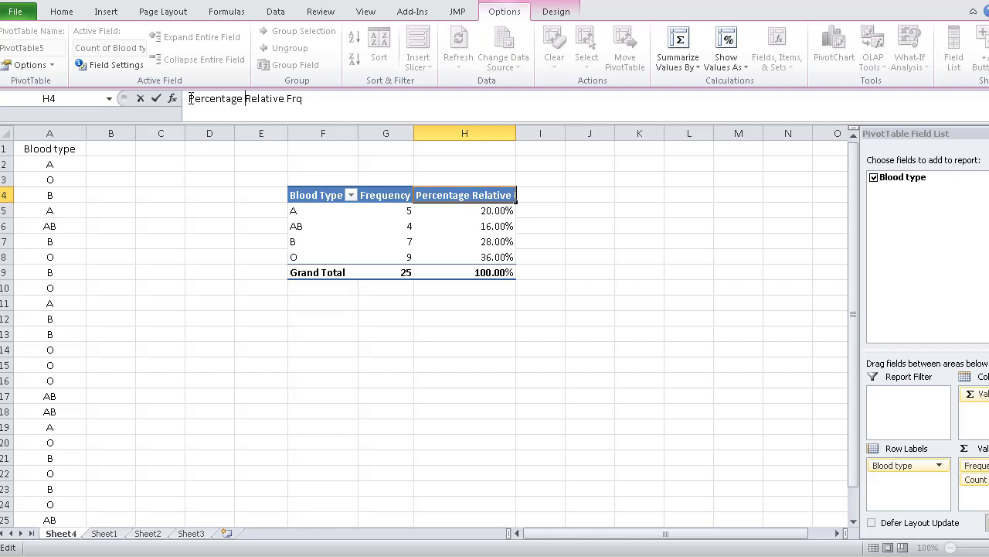
{"action": "key", "text": "Return"}
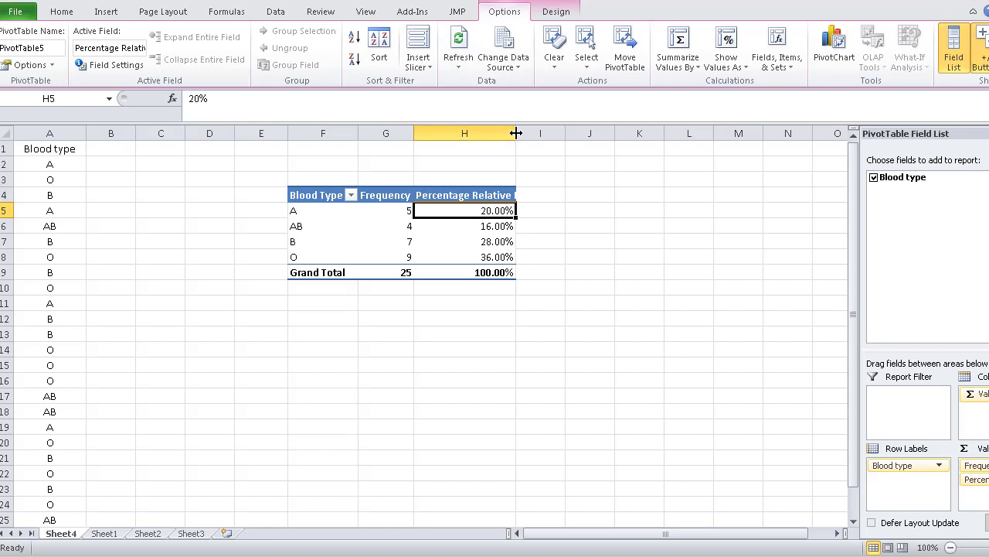
{"action": "left_click_drag", "start_coordinate": [516, 136], "coordinate": [537, 139]}
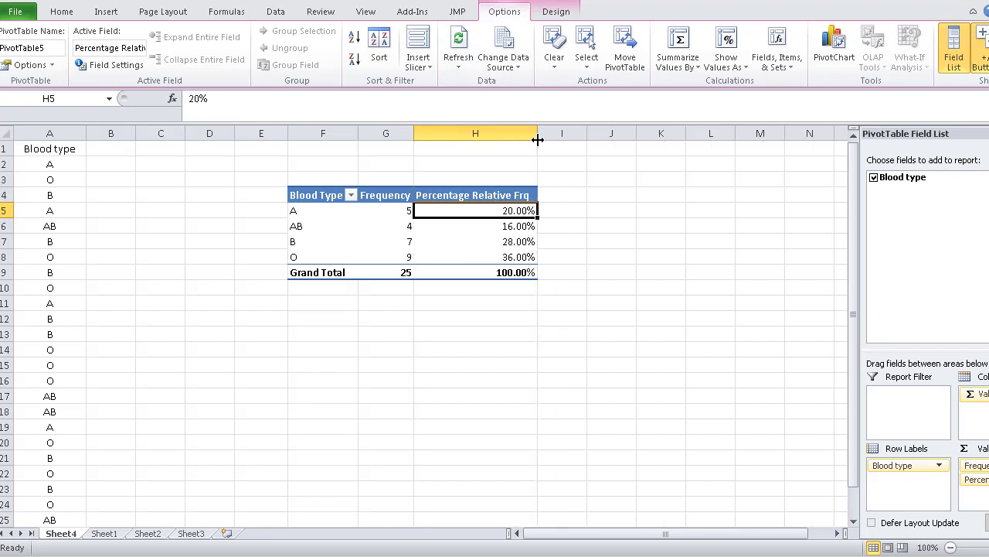
{"action": "left_click", "coordinate": [559, 196]}
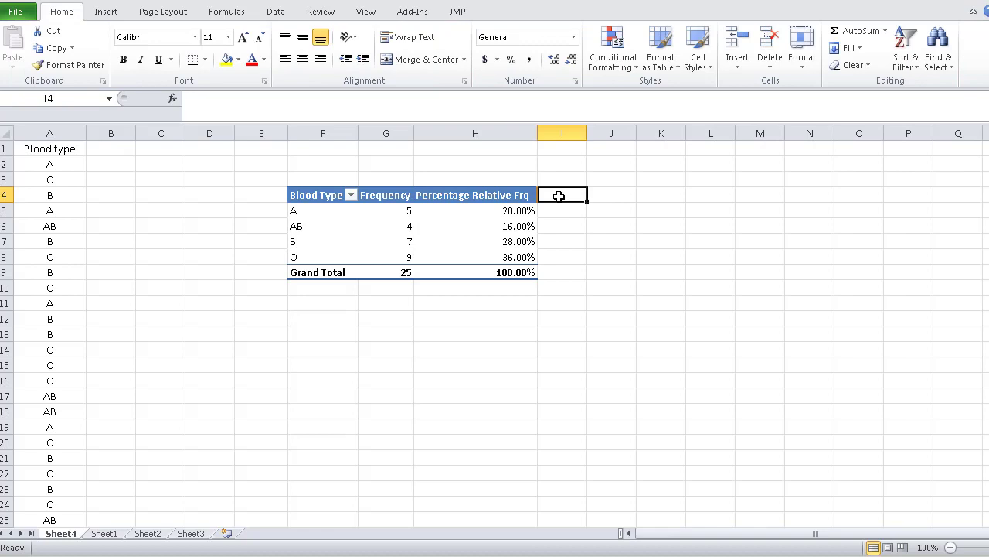
Add the Blood type field to the PivotTable values again and show the new column as Running Total In with base field Blood type
{"action": "left_click", "coordinate": [514, 211]}
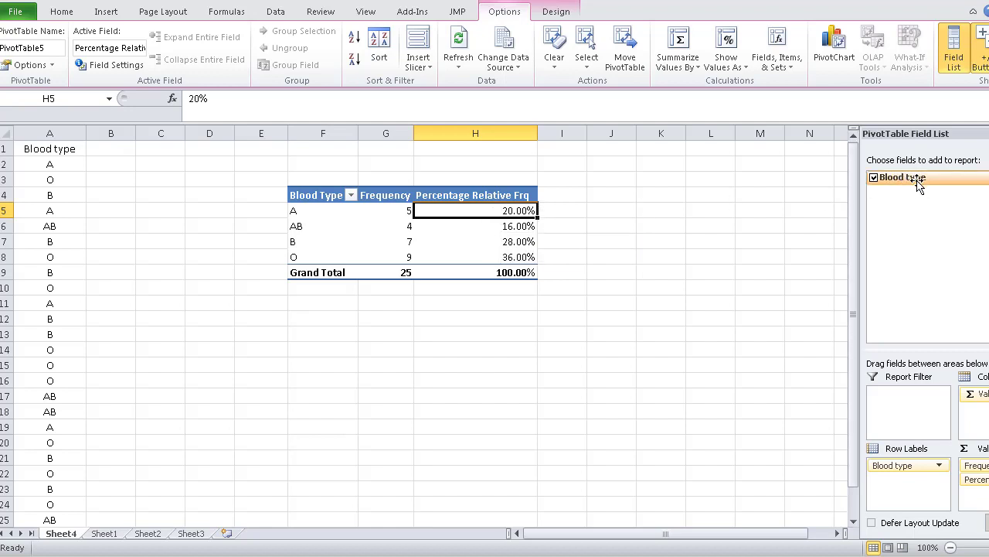
{"action": "left_click_drag", "start_coordinate": [918, 184], "coordinate": [986, 500]}
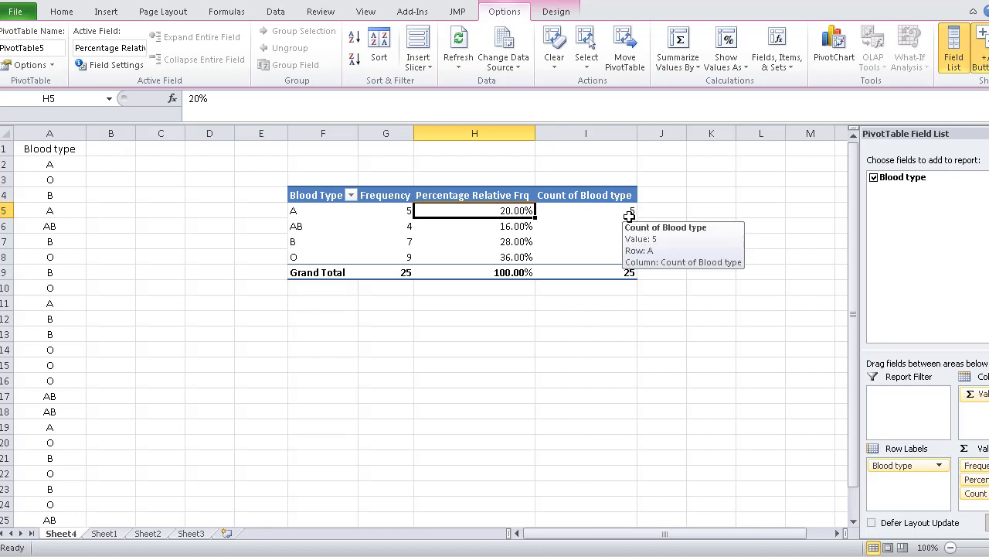
{"action": "left_click", "coordinate": [629, 216]}
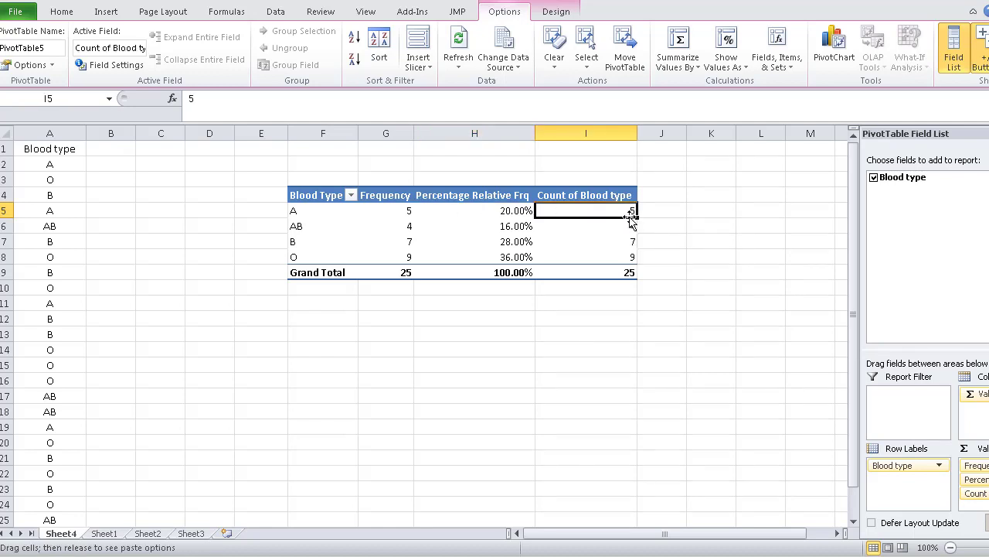
{"action": "right_click", "coordinate": [628, 214]}
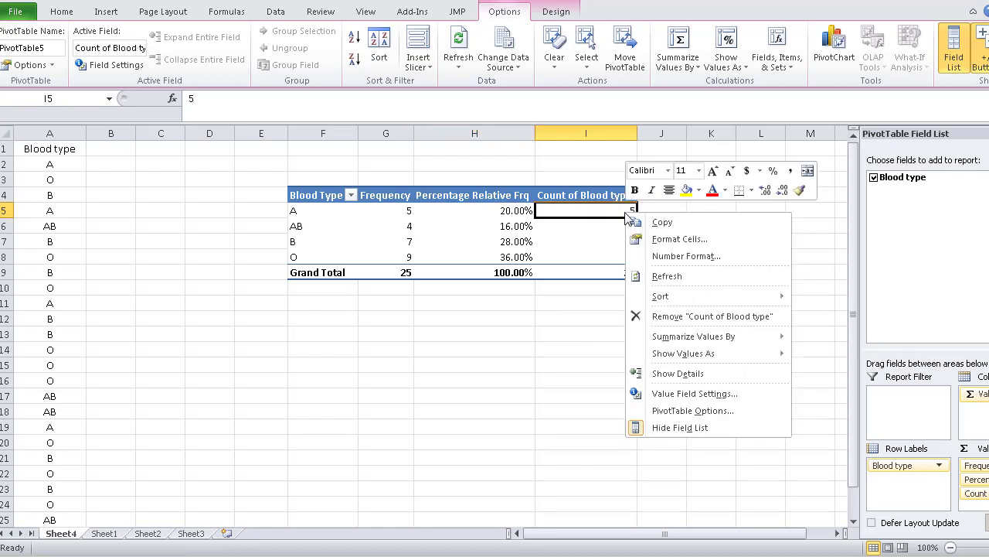
{"action": "mouse_move", "coordinate": [715, 357]}
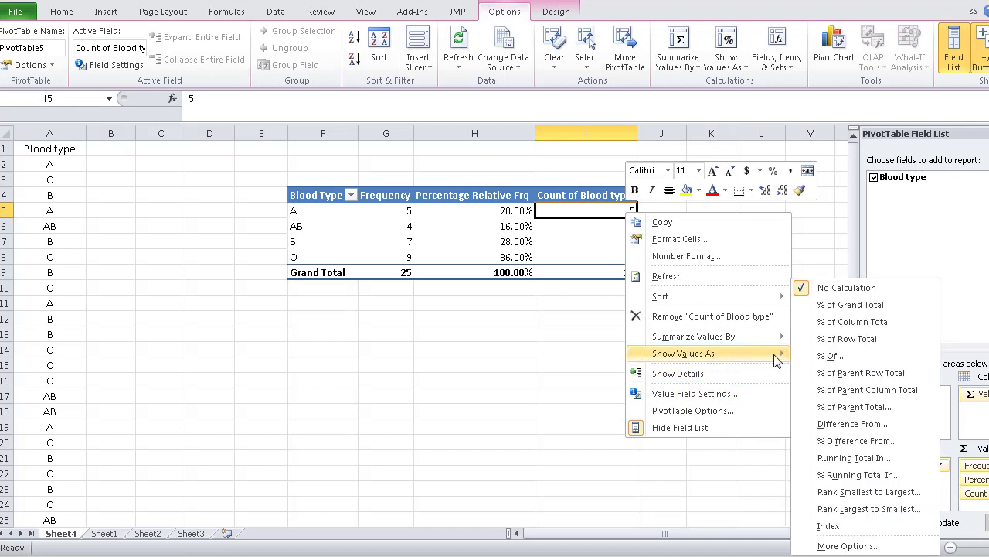
{"action": "left_click", "coordinate": [877, 458]}
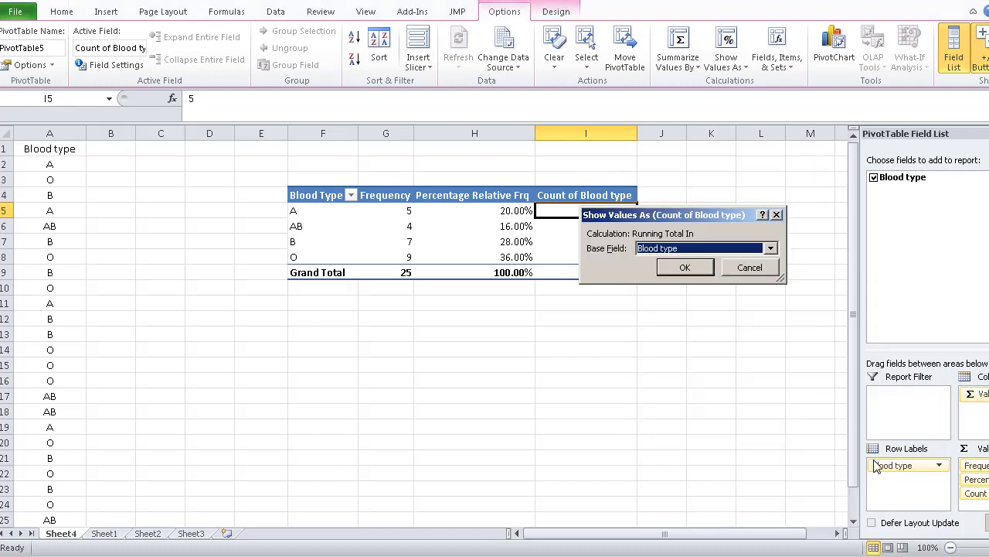
{"action": "left_click", "coordinate": [685, 268]}
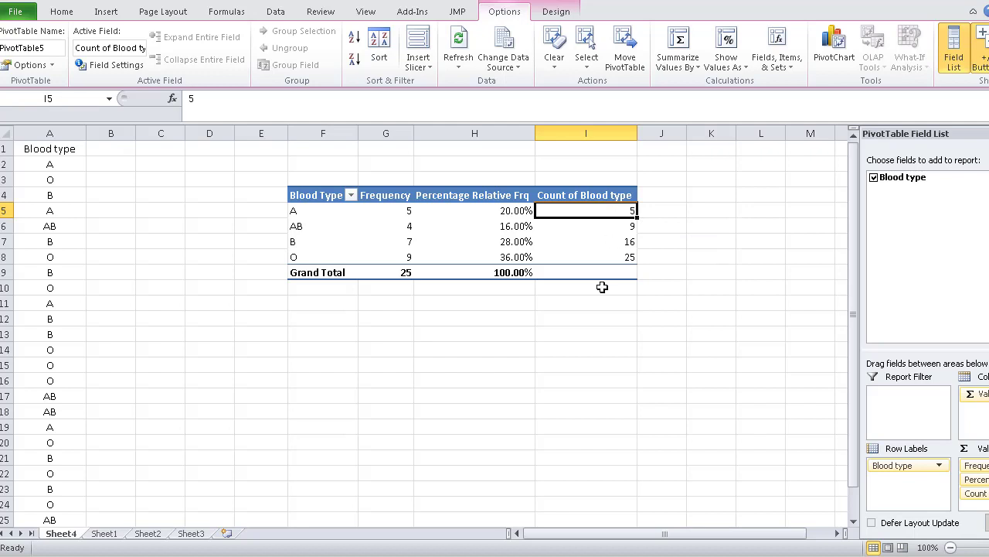
Rename the running total column's header in I4 to "Cumulative Freq"
{"action": "left_click", "coordinate": [570, 194]}
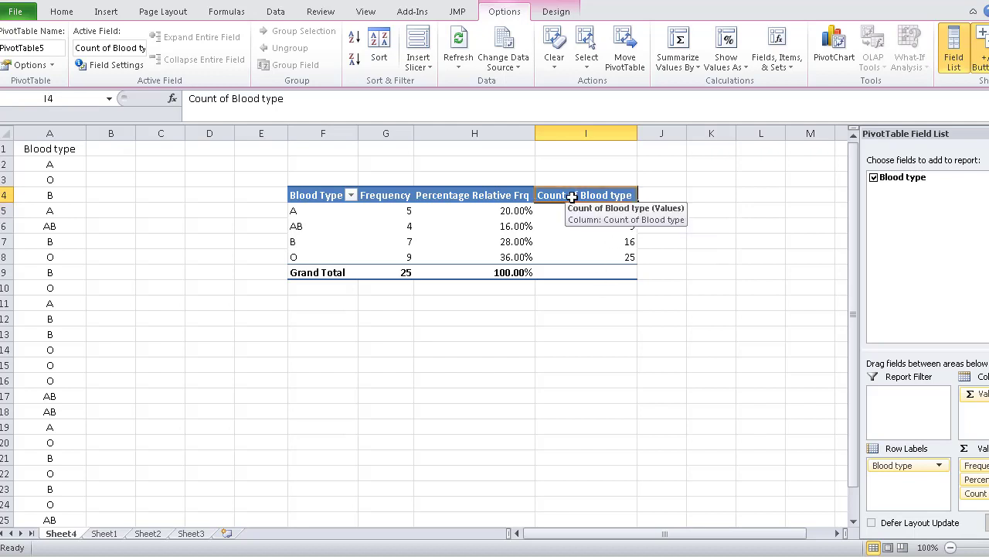
{"action": "left_click_drag", "start_coordinate": [286, 99], "coordinate": [191, 99]}
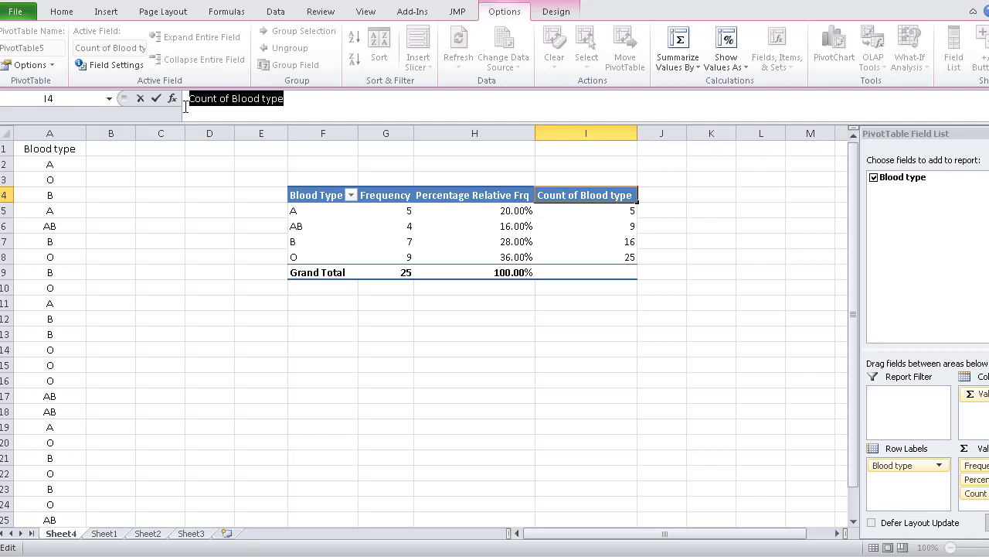
{"action": "type", "text": "Cu"}
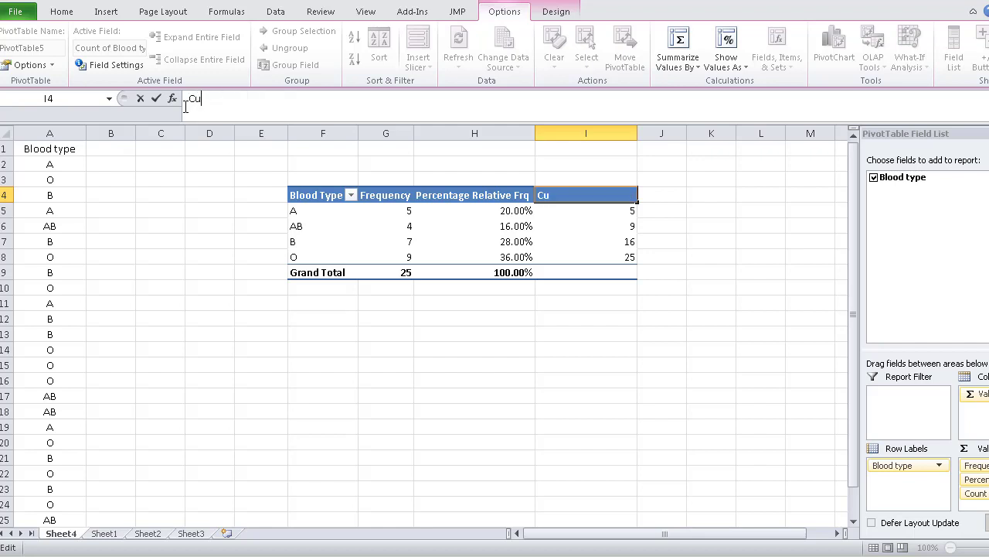
{"action": "type", "text": "mulative Freq"}
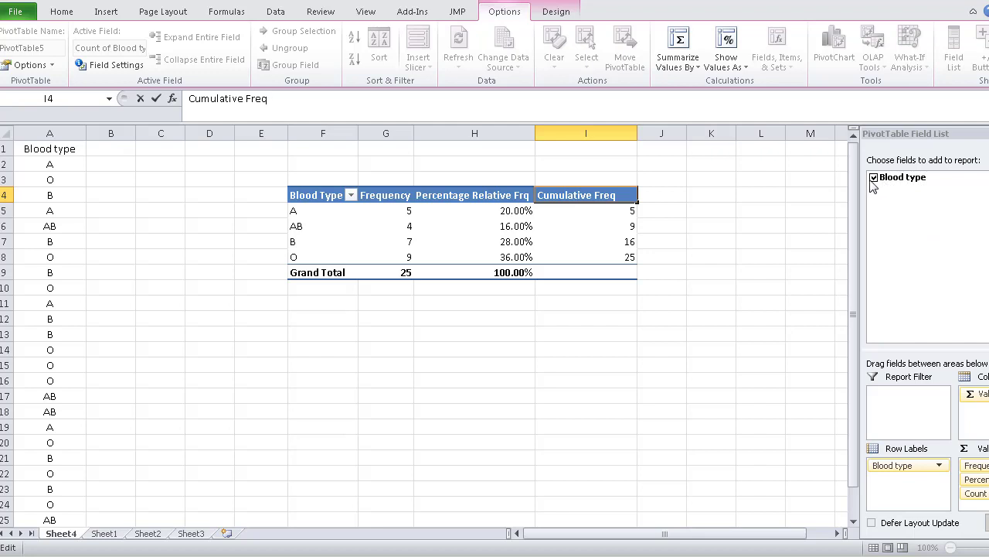
{"action": "key", "text": "Return"}
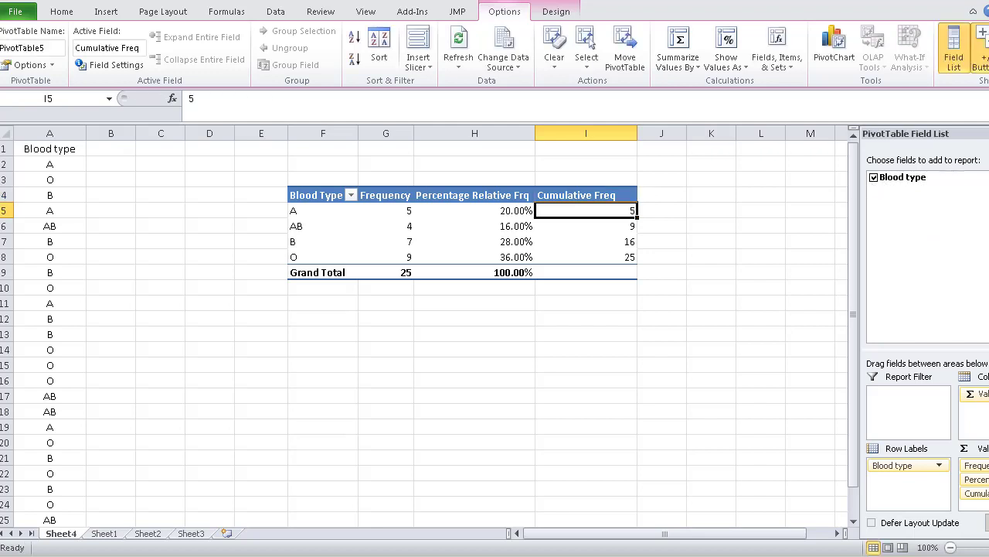
Add one more Blood type count to the PivotTable values, shown as % Running Total In with base field Blood type
{"action": "left_click_drag", "start_coordinate": [933, 180], "coordinate": [980, 509]}
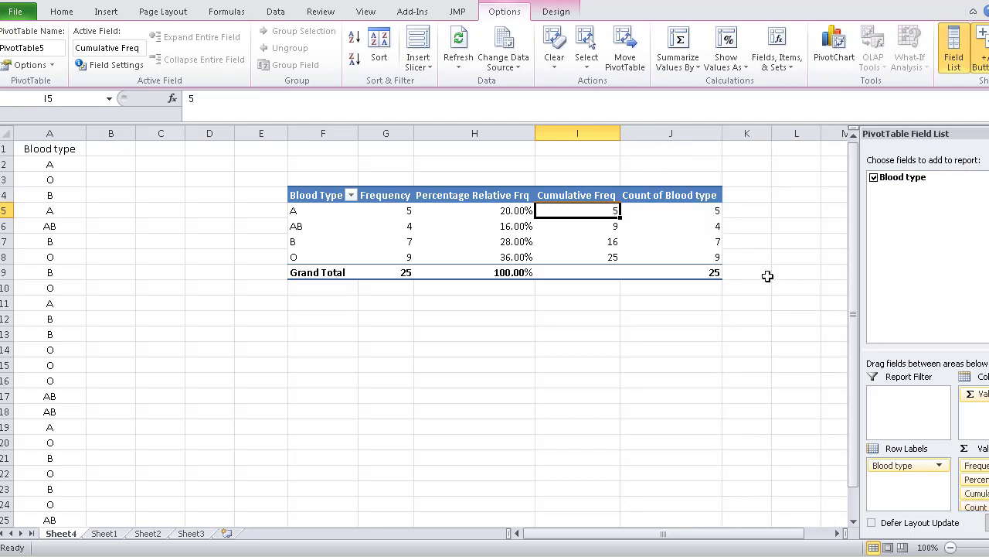
{"action": "left_click", "coordinate": [715, 213]}
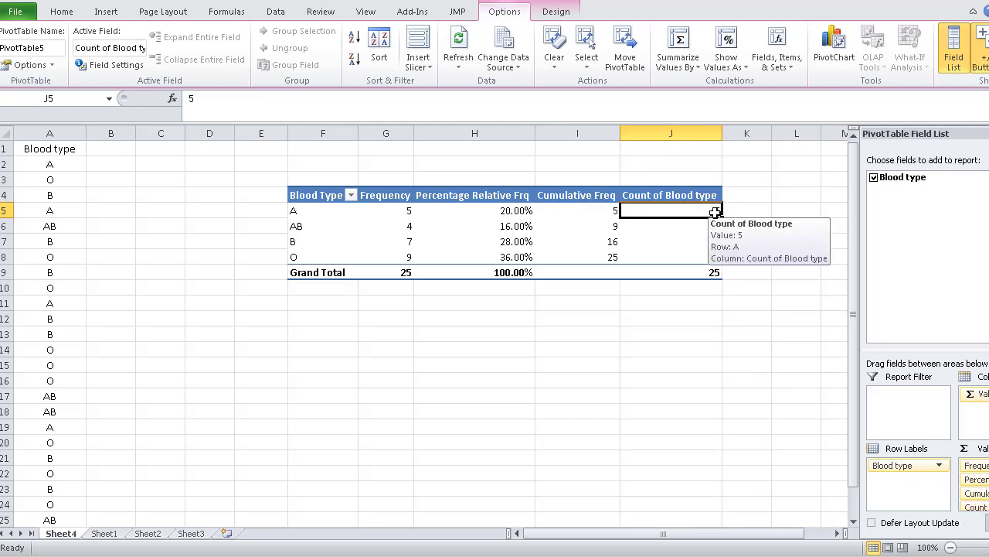
{"action": "right_click", "coordinate": [715, 212]}
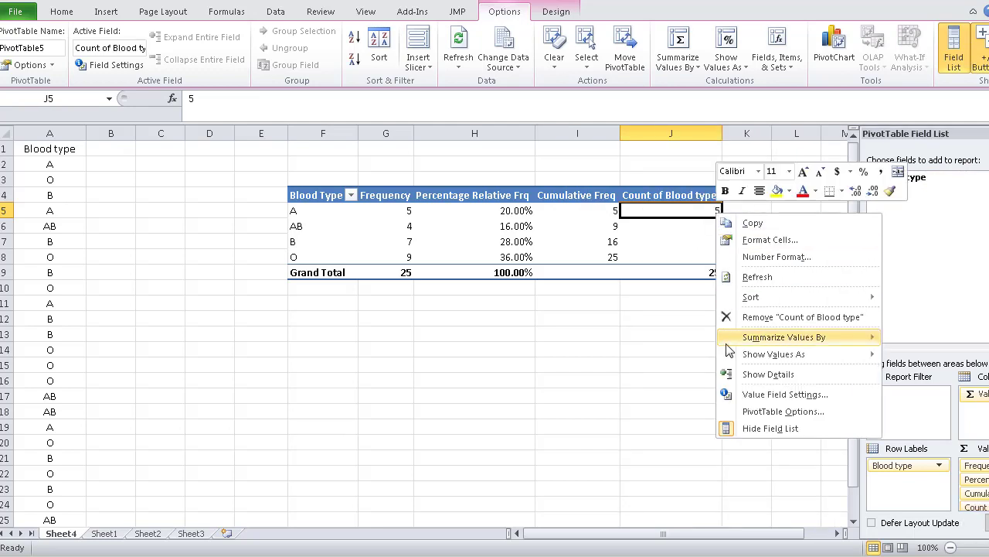
{"action": "mouse_move", "coordinate": [734, 354]}
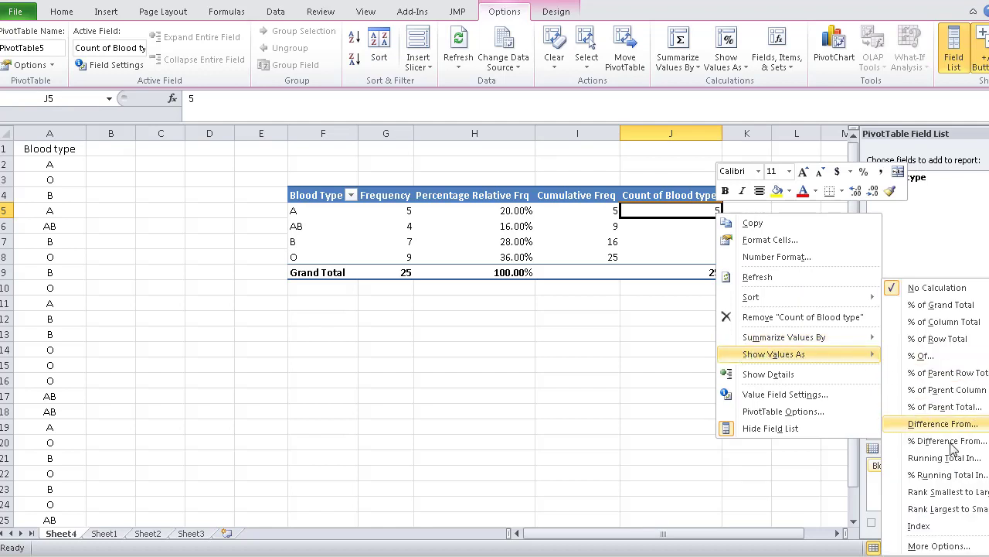
{"action": "left_click", "coordinate": [973, 480]}
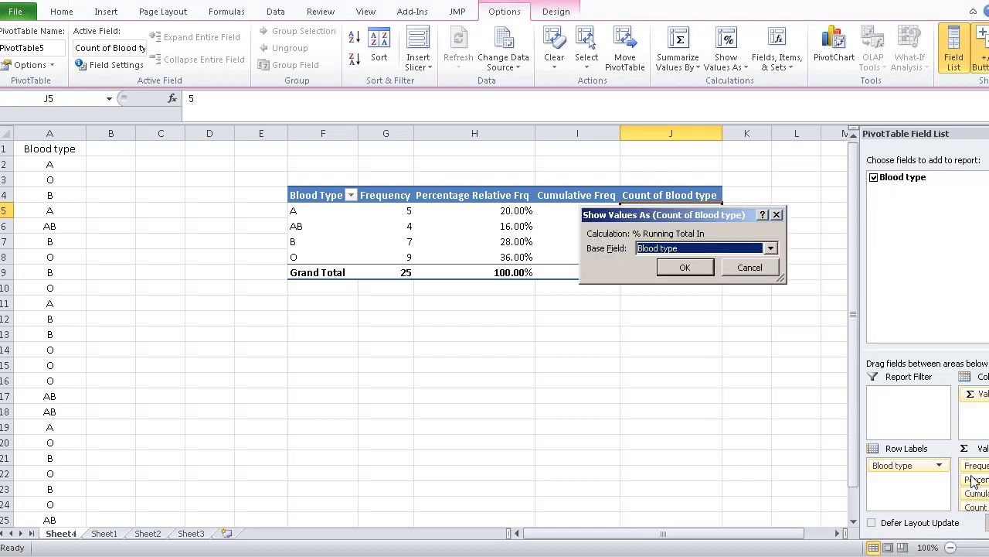
{"action": "left_click", "coordinate": [684, 268]}
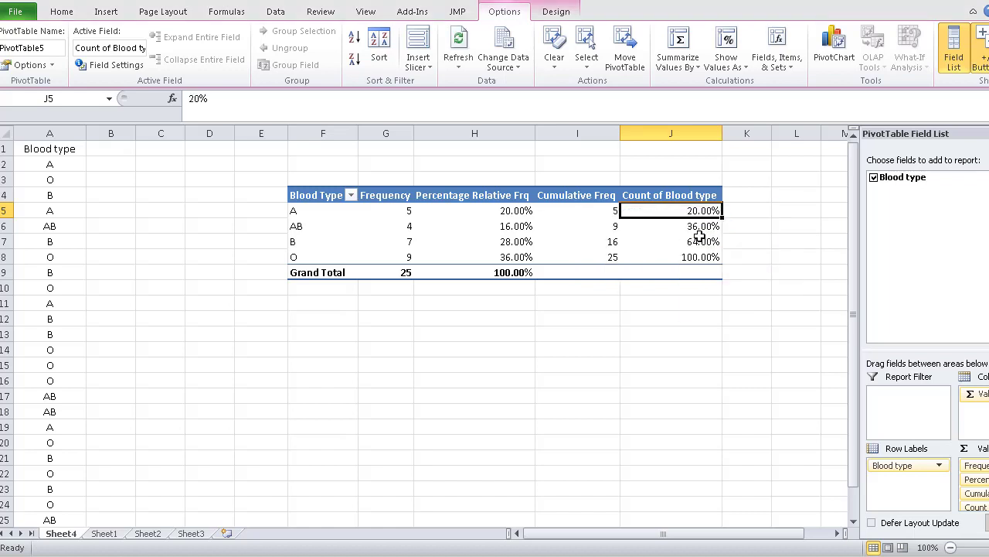
Rename the percentage running total header in J4 to "Percentage Cumulative Freq", reusing the text copied from the I4 header
{"action": "mouse_move", "coordinate": [693, 229]}
{"action": "mouse_move", "coordinate": [692, 242]}
{"action": "left_click", "coordinate": [659, 196]}
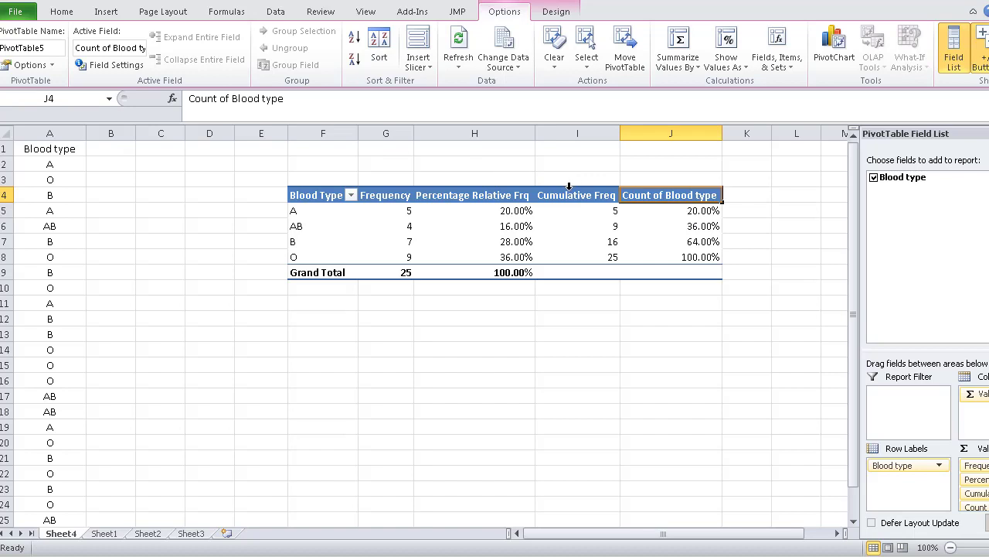
{"action": "left_click", "coordinate": [597, 195]}
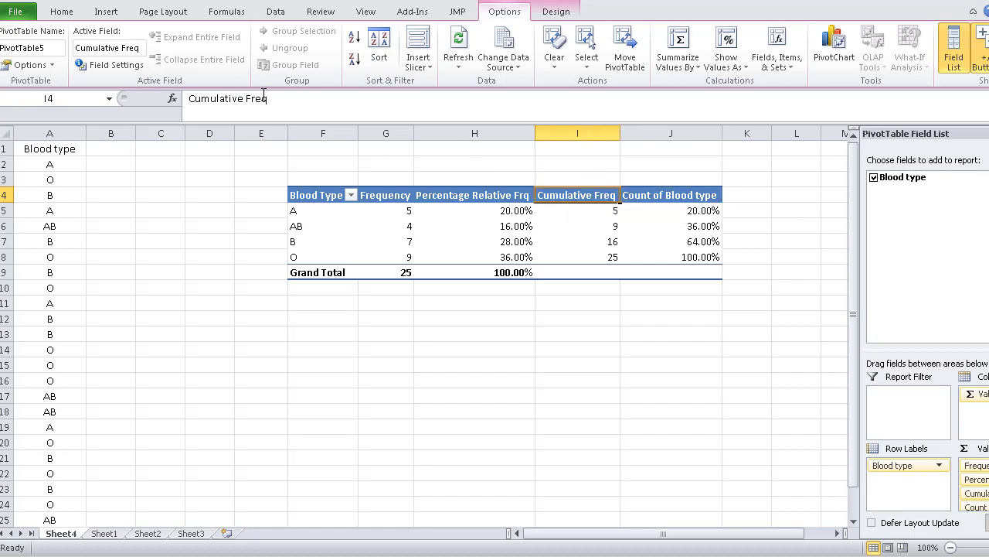
{"action": "left_click_drag", "start_coordinate": [265, 98], "coordinate": [176, 107]}
{"action": "key", "text": "ctrl+c"}
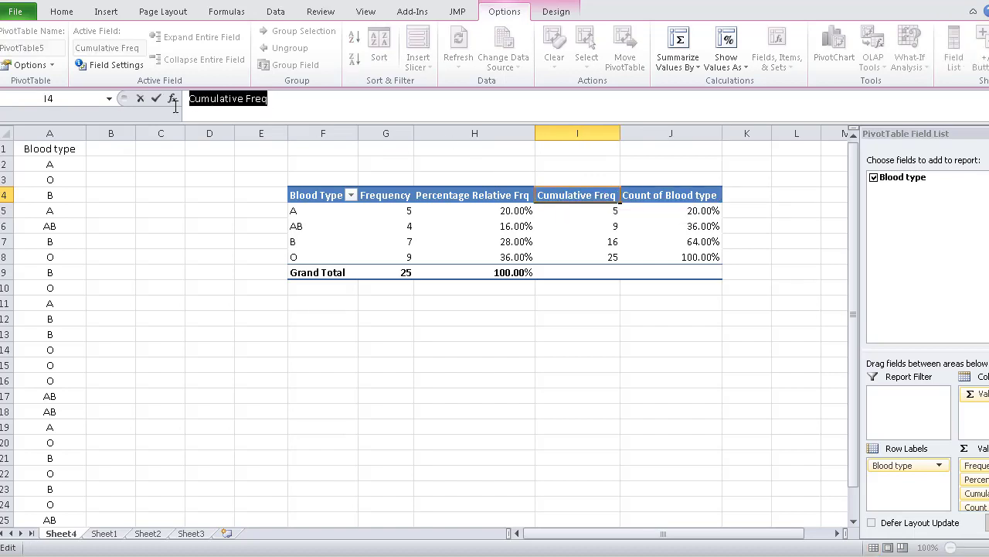
{"action": "left_click", "coordinate": [669, 196]}
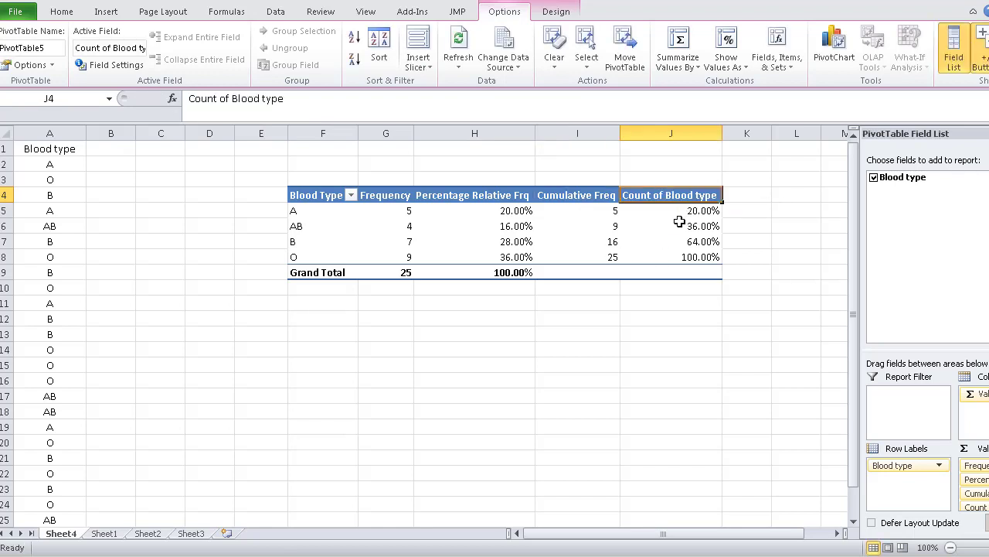
{"action": "left_click_drag", "start_coordinate": [288, 98], "coordinate": [175, 97]}
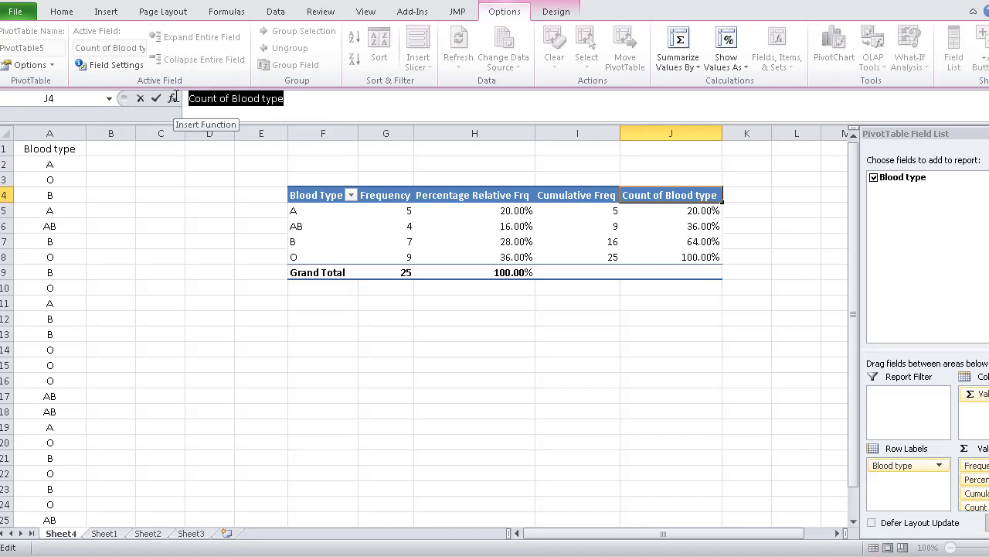
{"action": "type", "text": "Perc"}
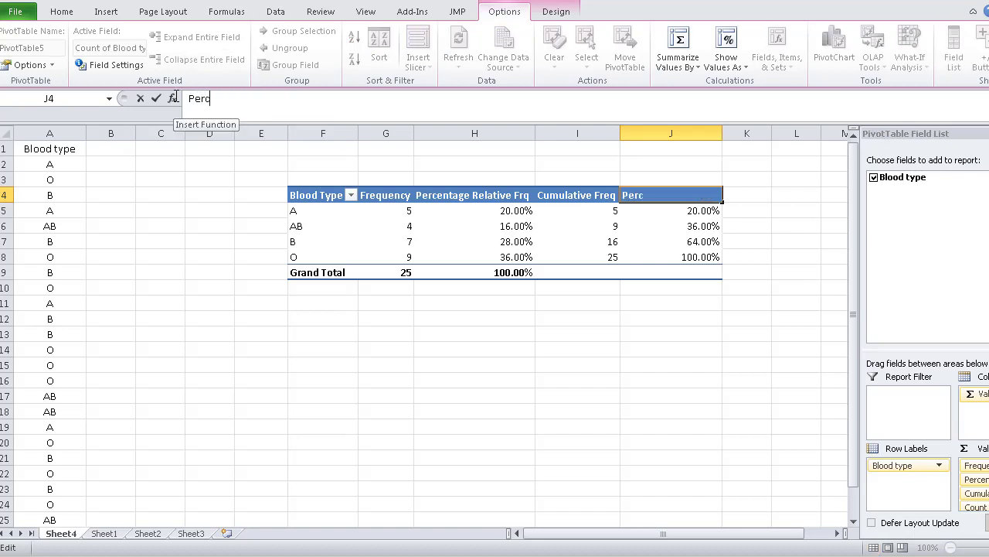
{"action": "type", "text": "entage"}
{"action": "key", "text": "ctrl+v"}
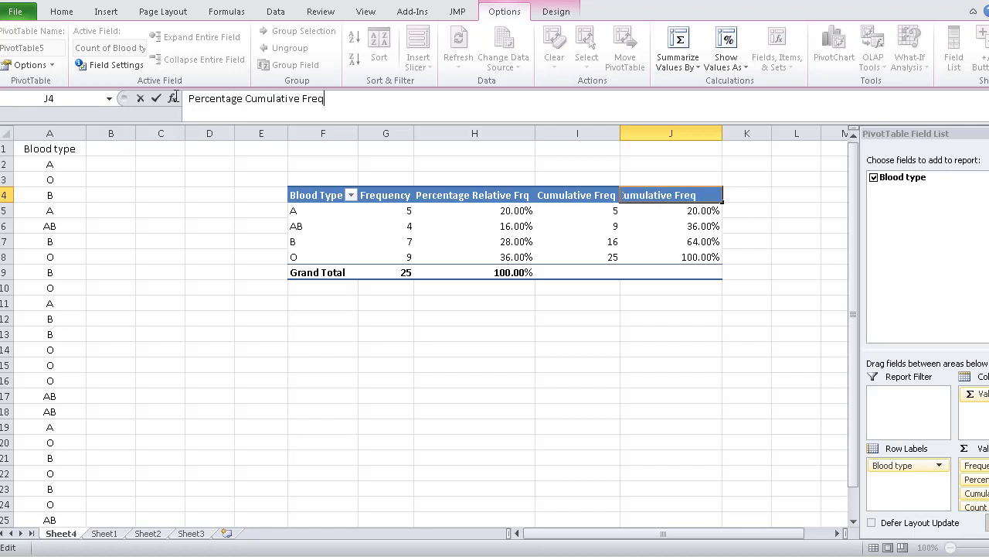
{"action": "key", "text": "Return"}
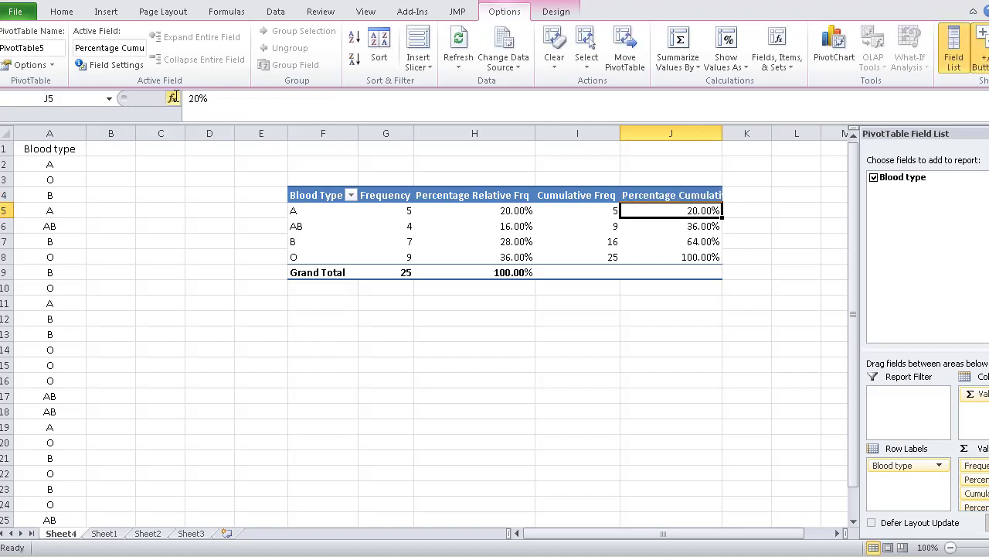
{"action": "left_click", "coordinate": [417, 317]}
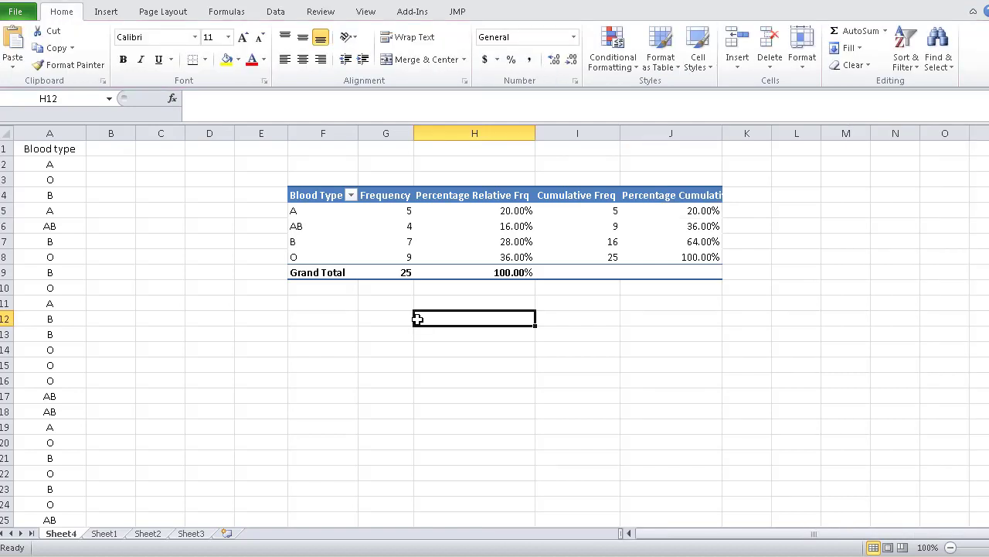